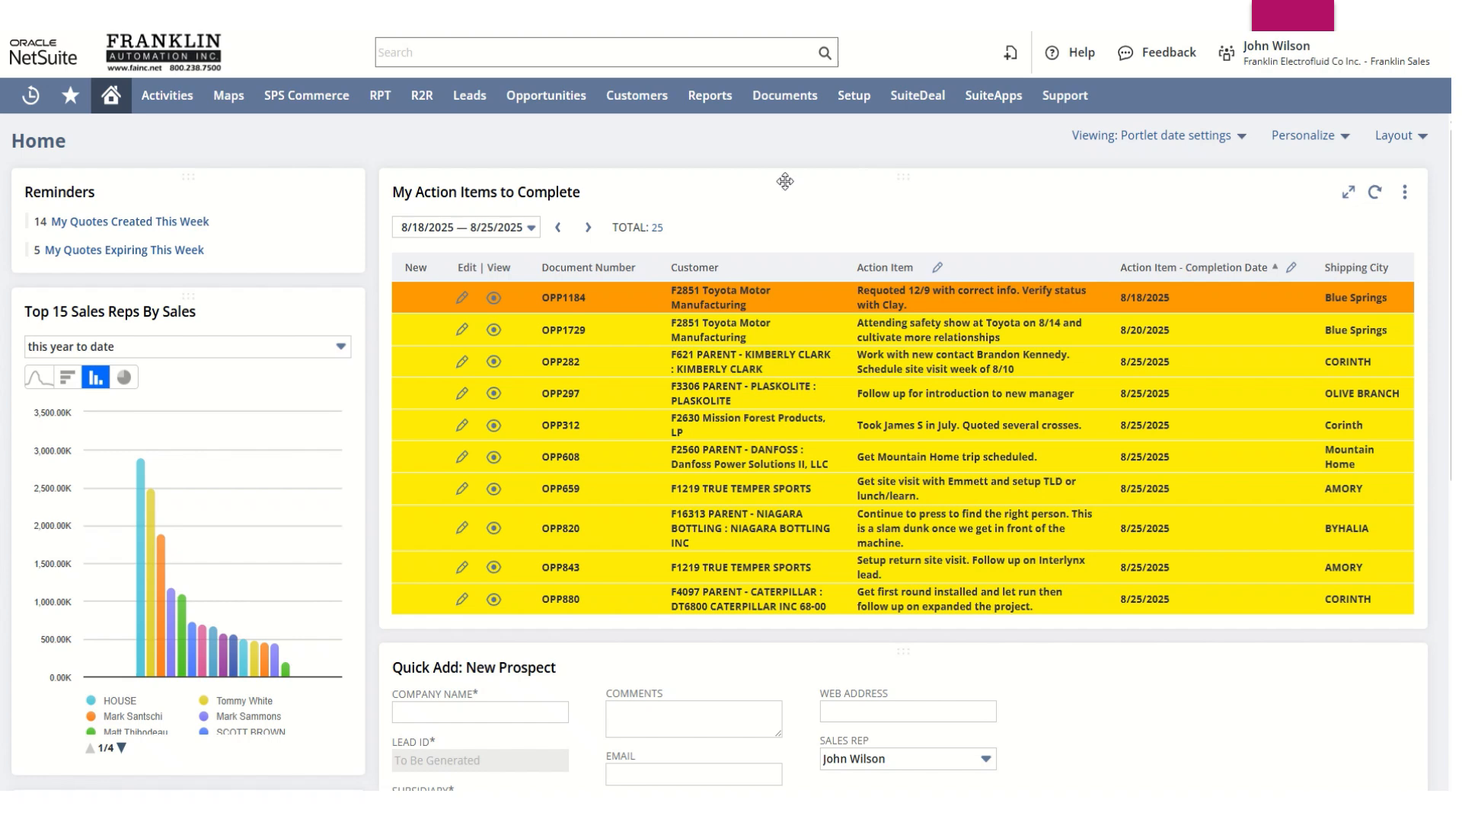
# Filter the Customer List on the home dashboard by the customer text "cat".
pyautogui.scroll(-3, 784, 187)
pyautogui.scroll(-2, 786, 190)
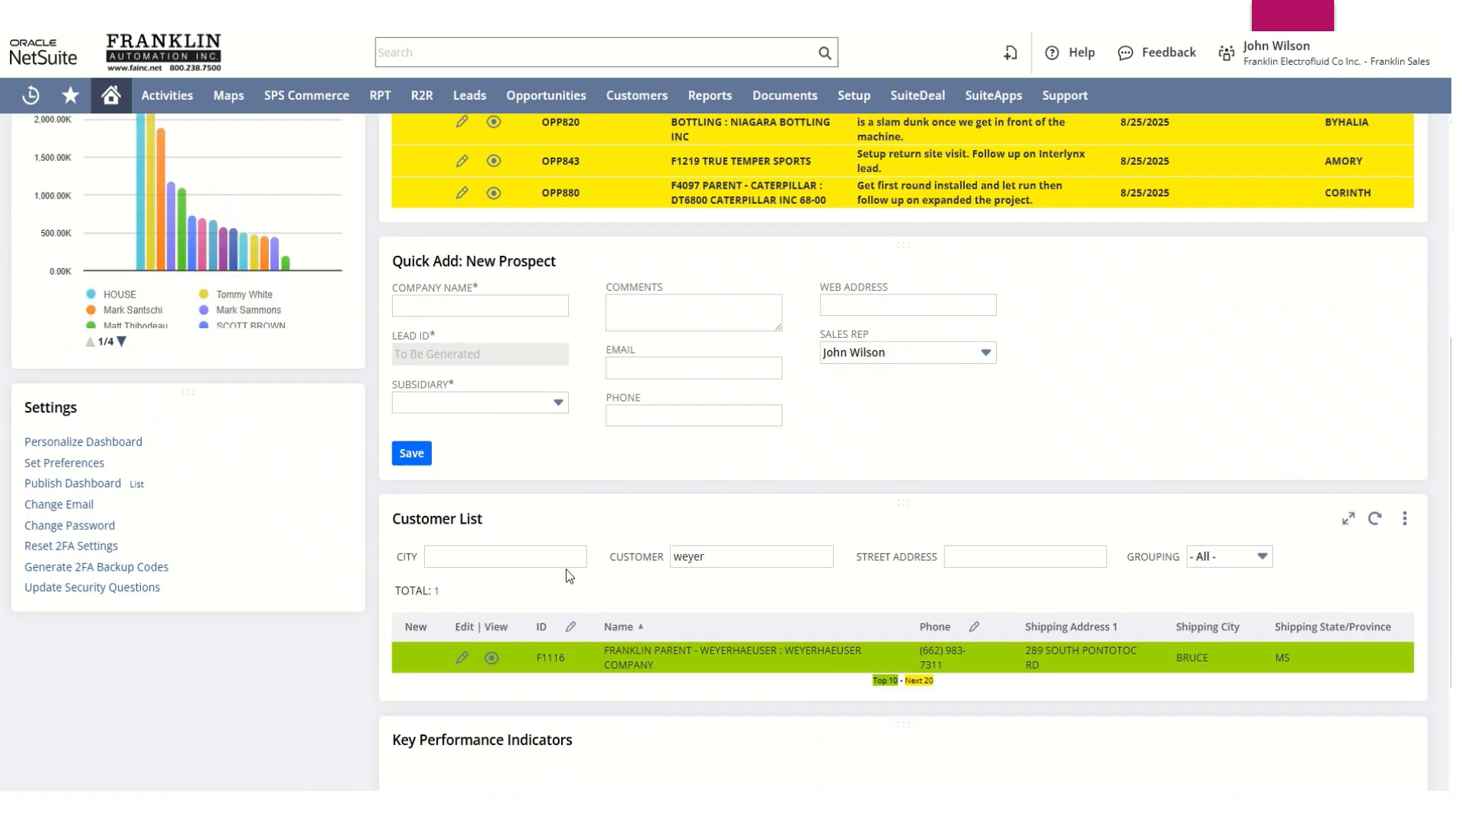
pyautogui.moveTo(693, 557); pyautogui.dragTo(546, 530)
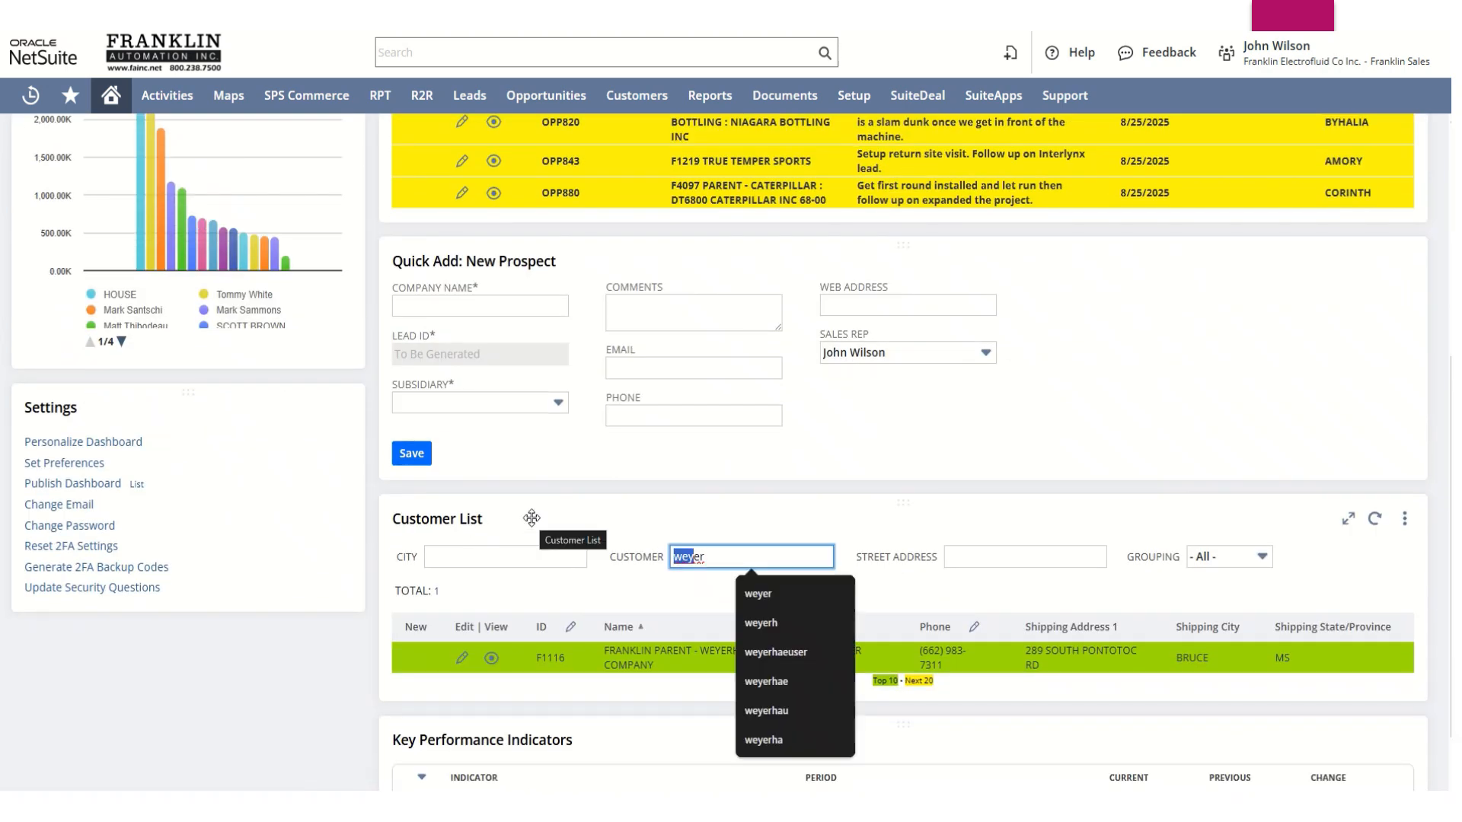
pyautogui.hotkey('ctrl', 'a')
pyautogui.press('BackSpace')
pyautogui.write('a')
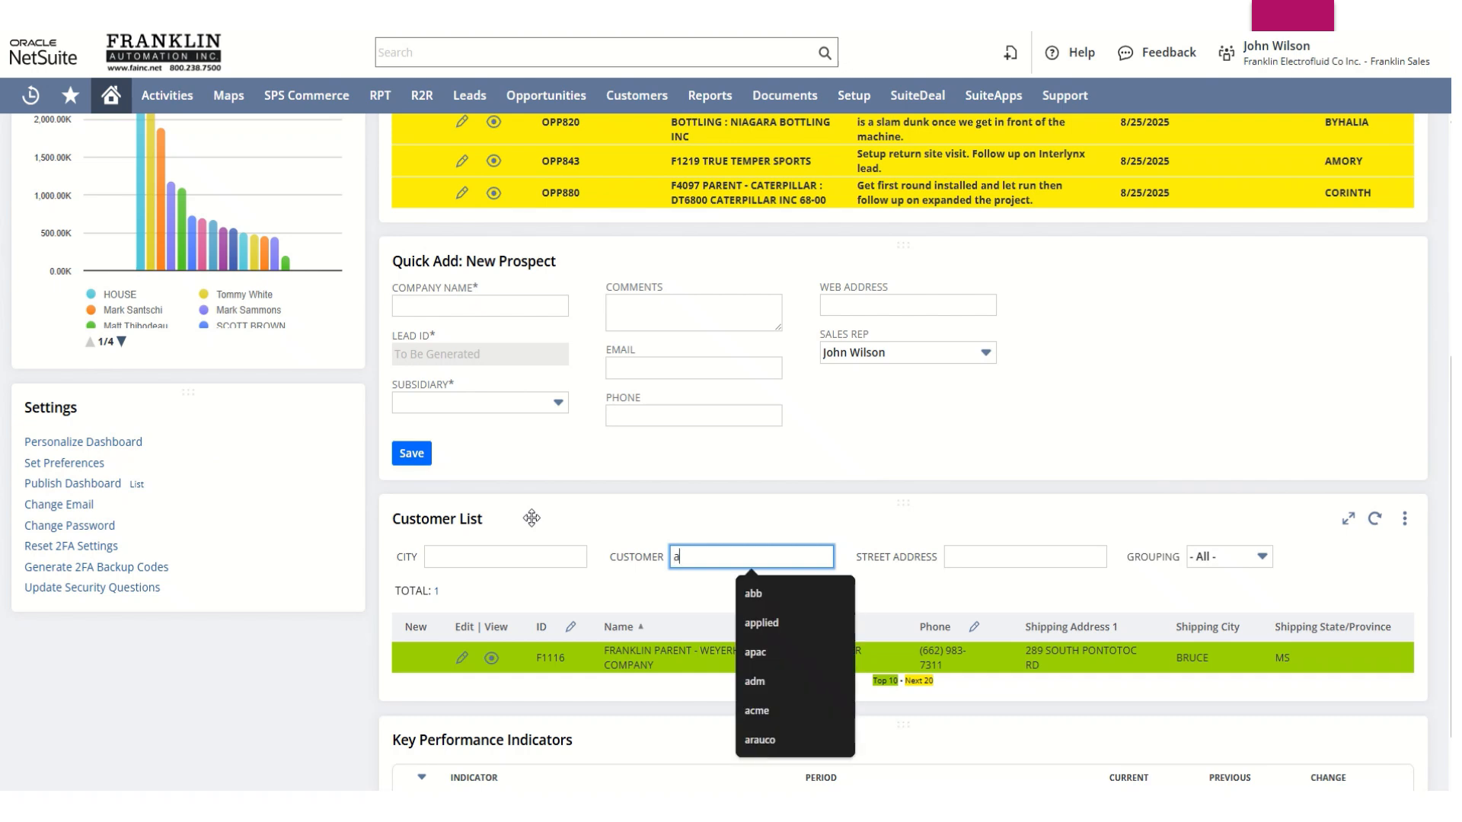
pyautogui.press('BackSpace')
pyautogui.write('cat')
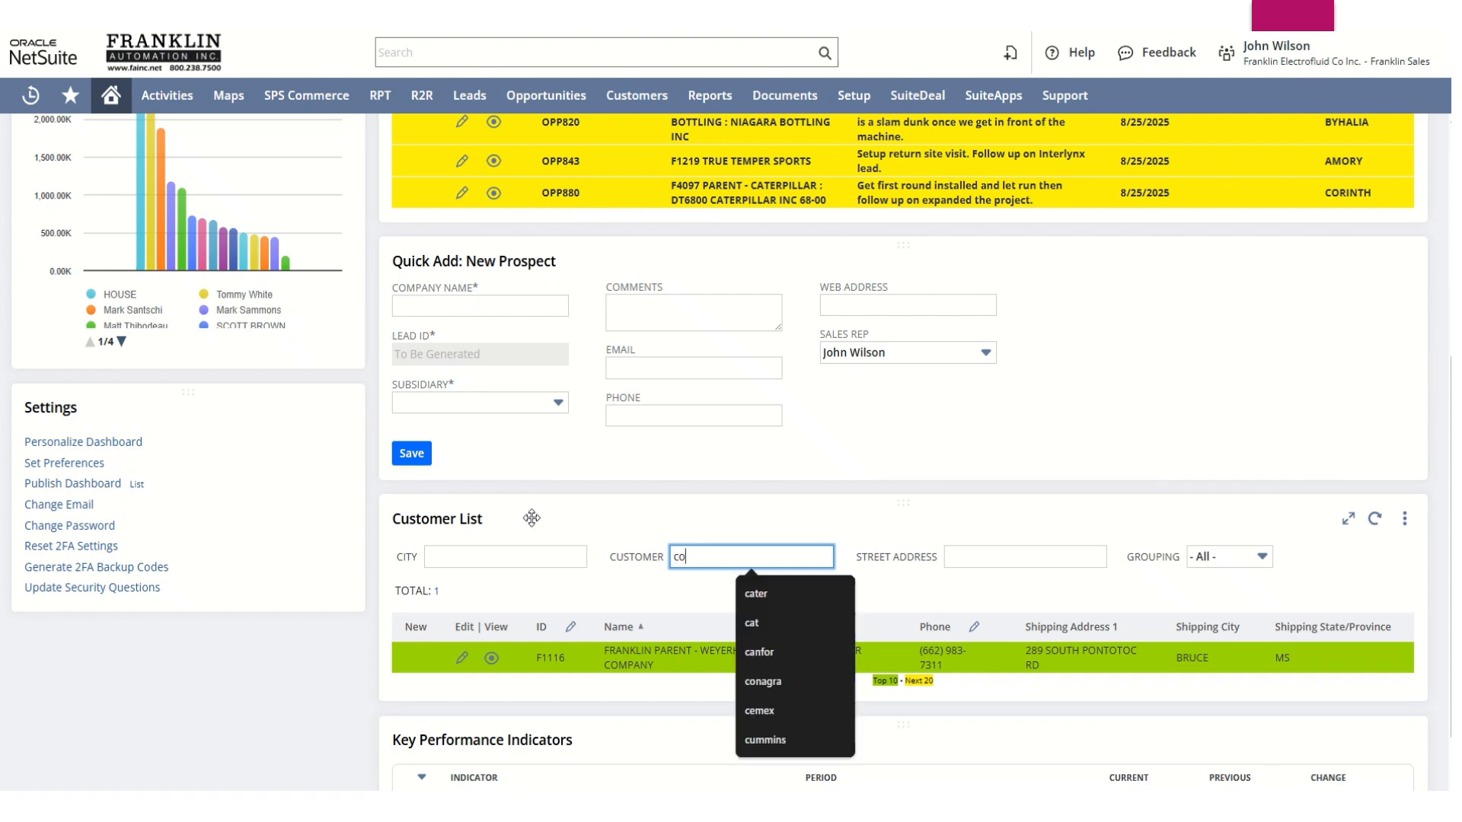
pyautogui.press('Tab')
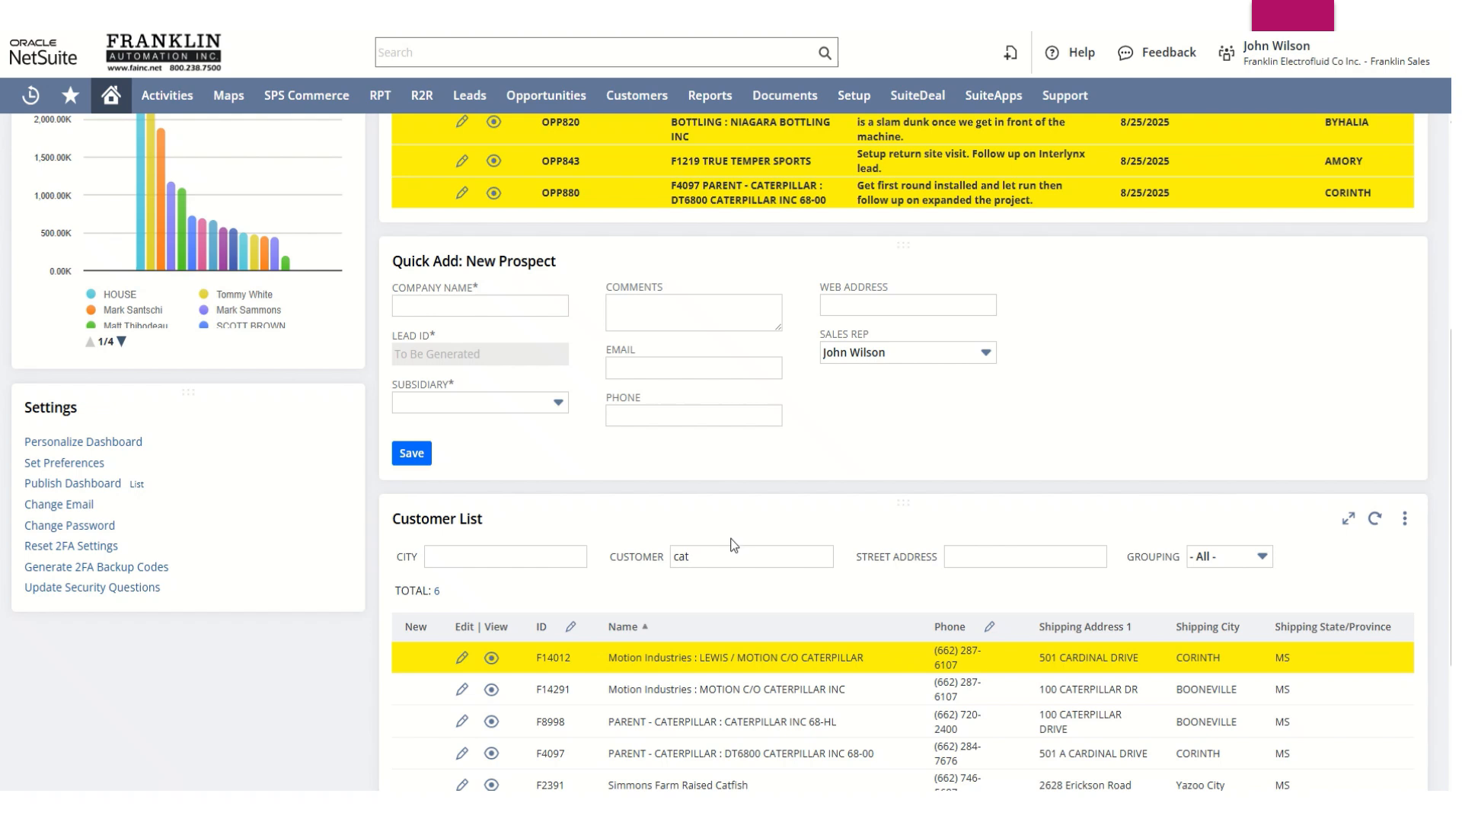
# Open the record of the customer DT6800 CATERPILLAR INC 68-00 for viewing.
pyautogui.scroll(-2, 731, 539)
pyautogui.click(723, 395)
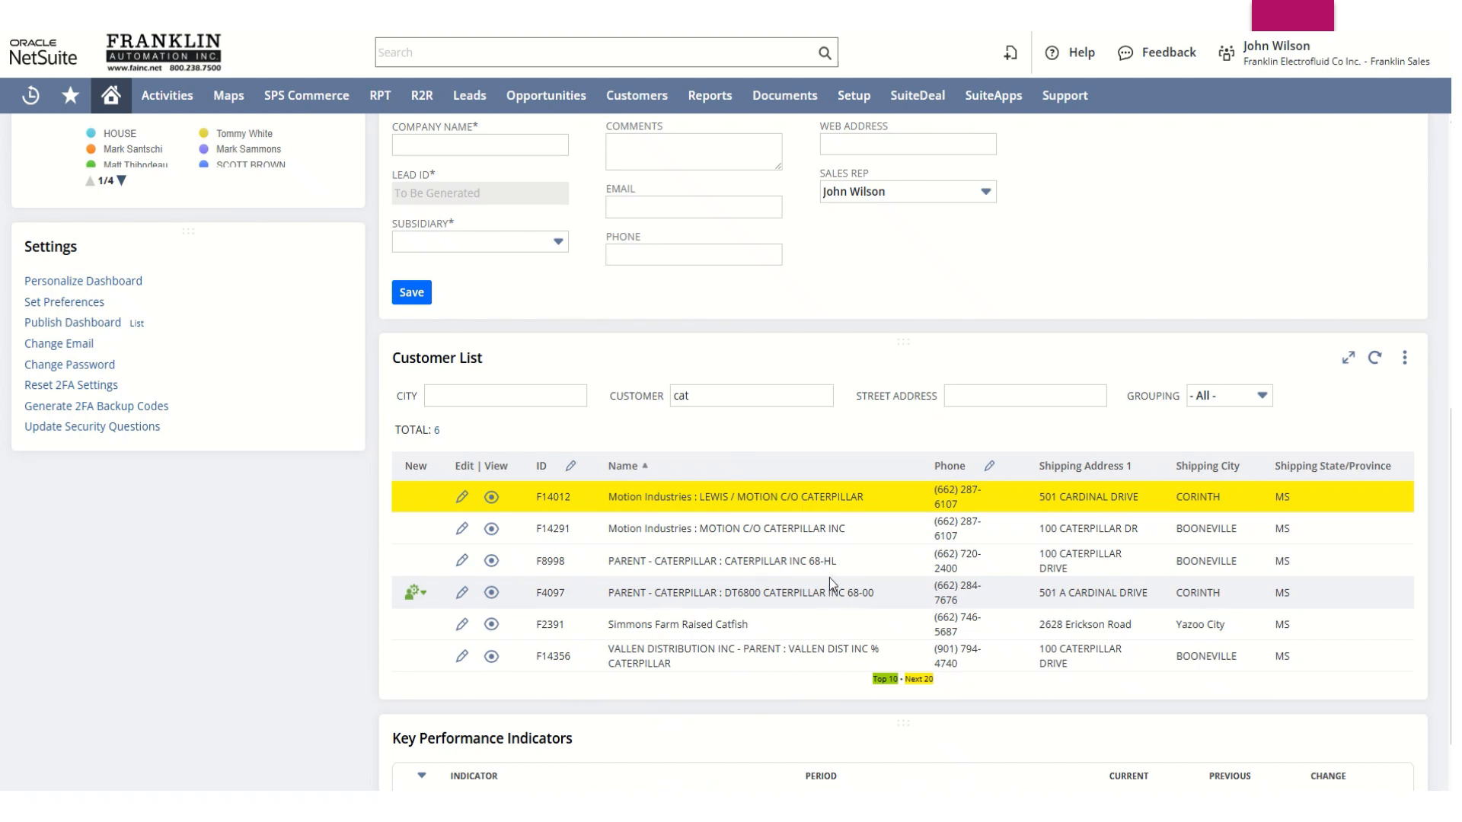
pyautogui.click(558, 590)
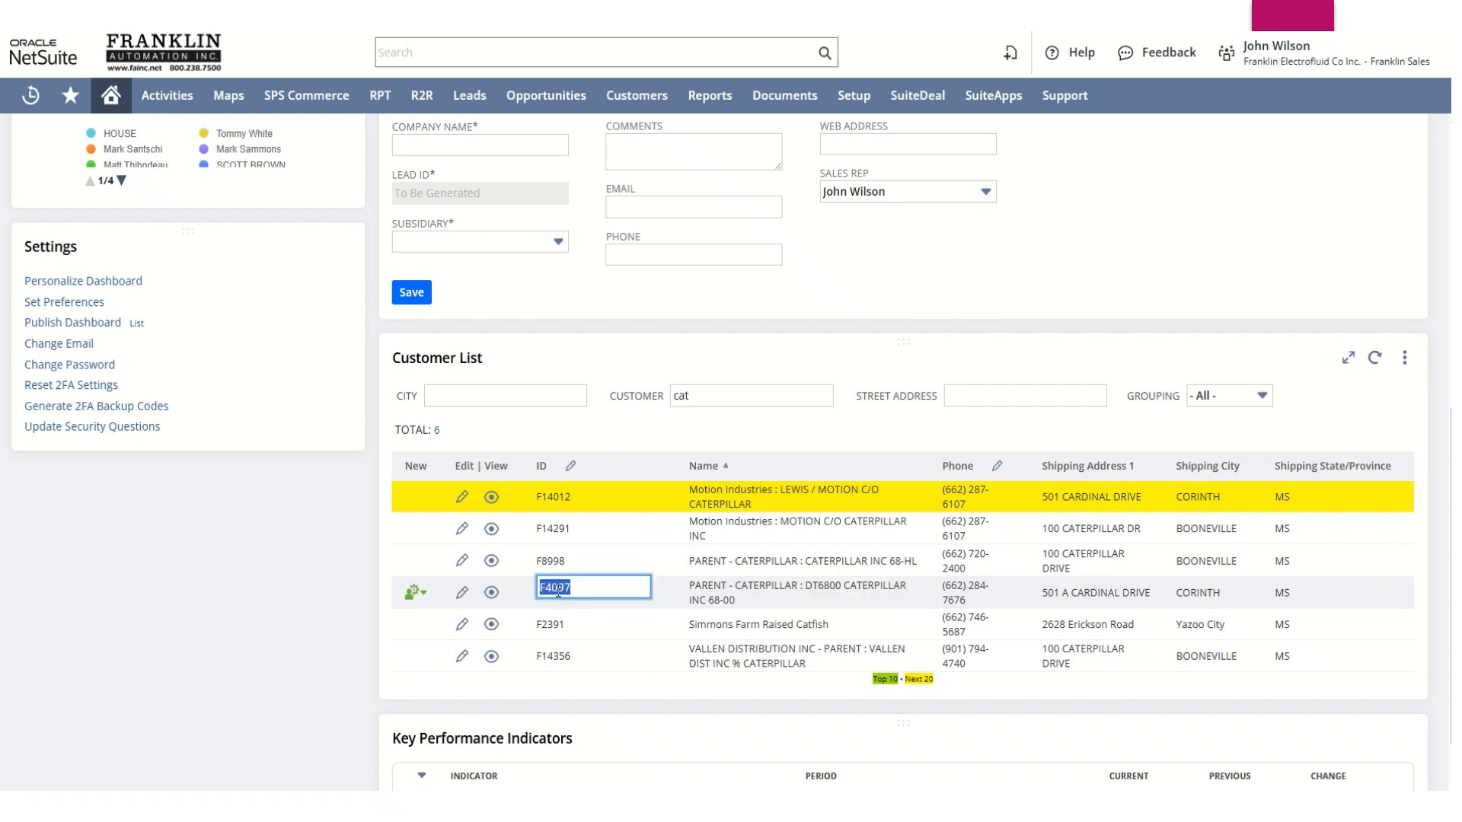
pyautogui.click(494, 600)
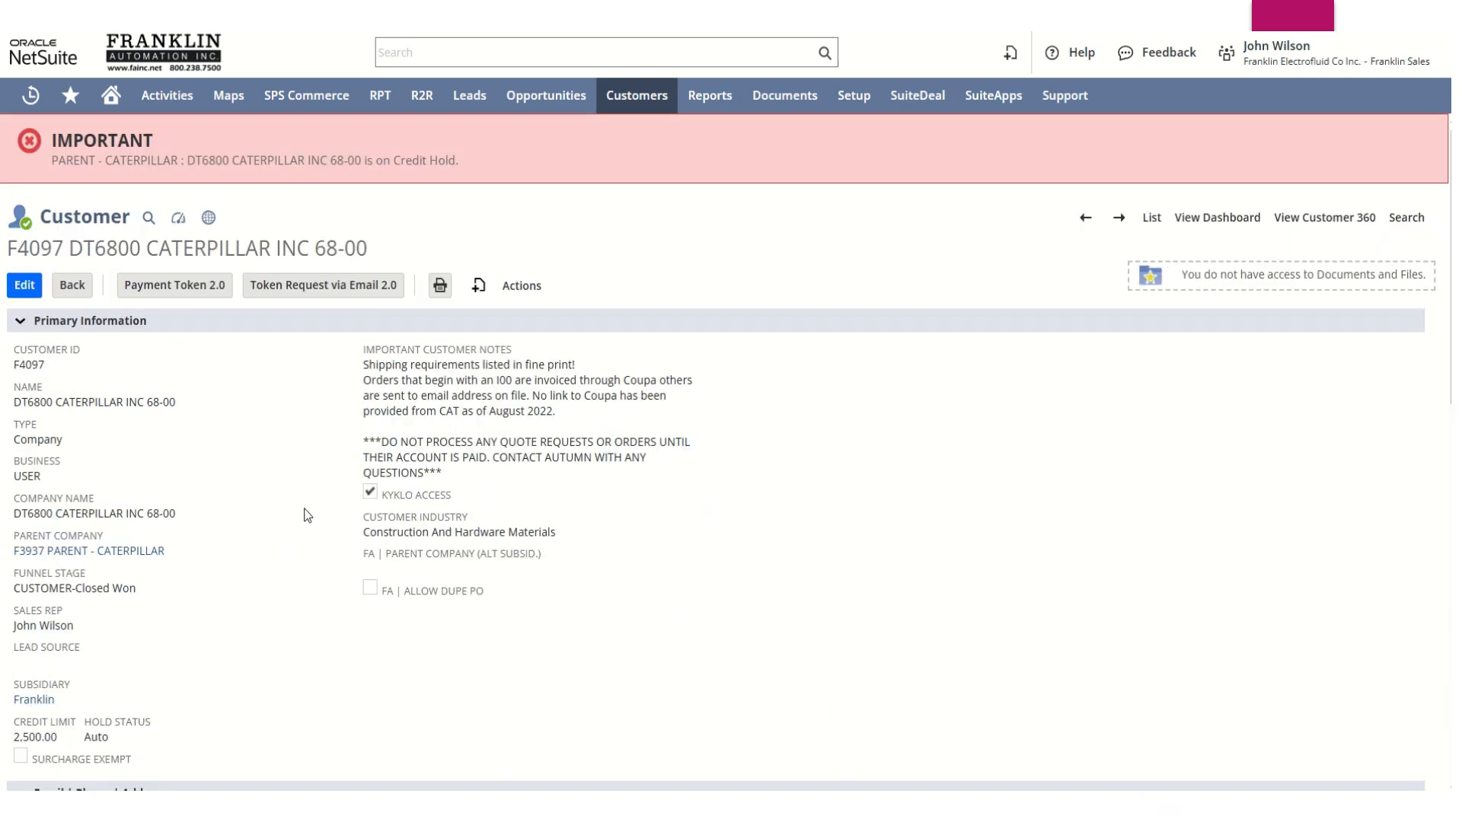
# Show the communication activities on the customer's record.
pyautogui.scroll(-8, 298, 477)
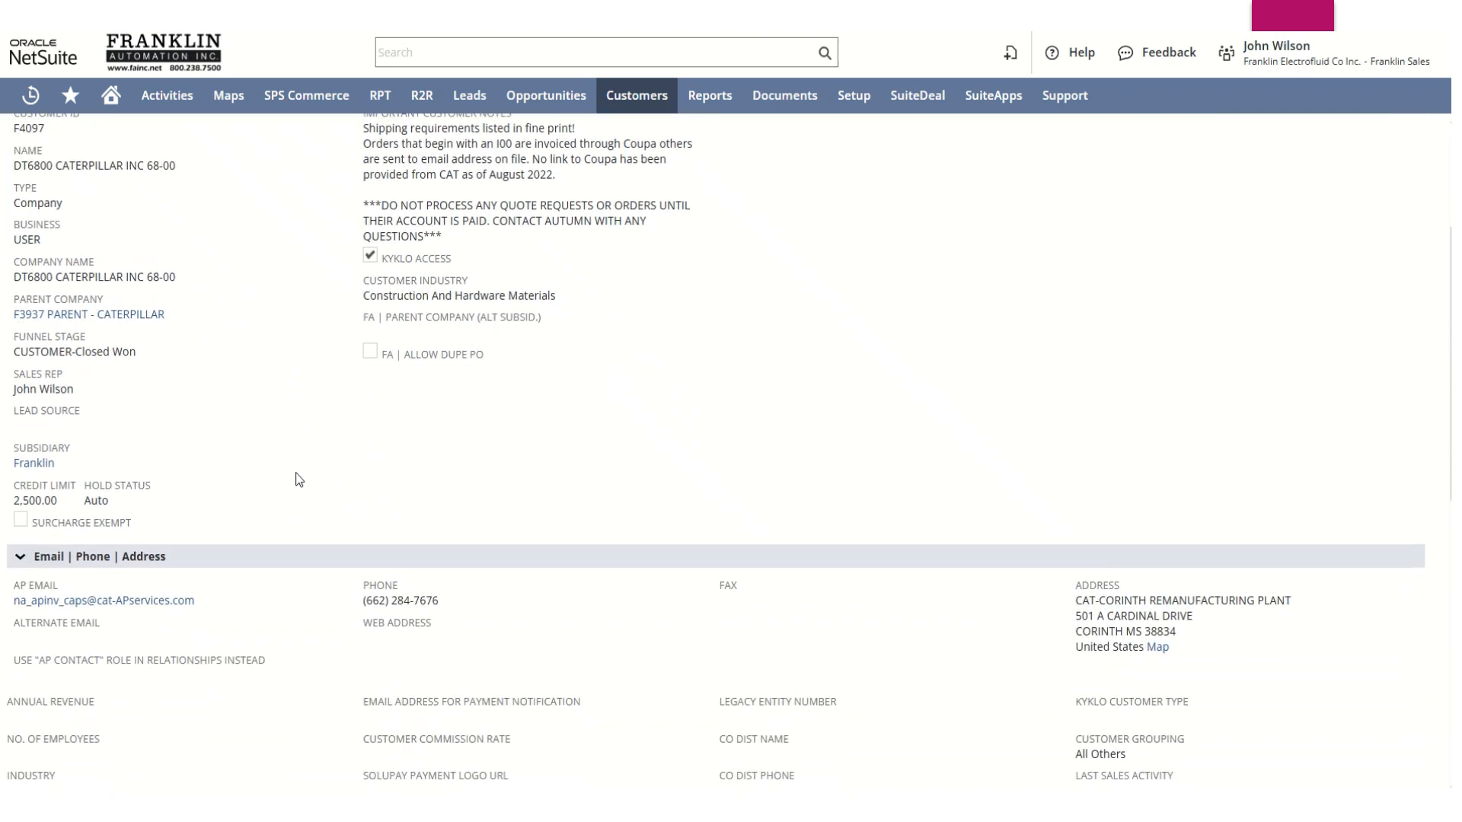
pyautogui.scroll(-3, 297, 482)
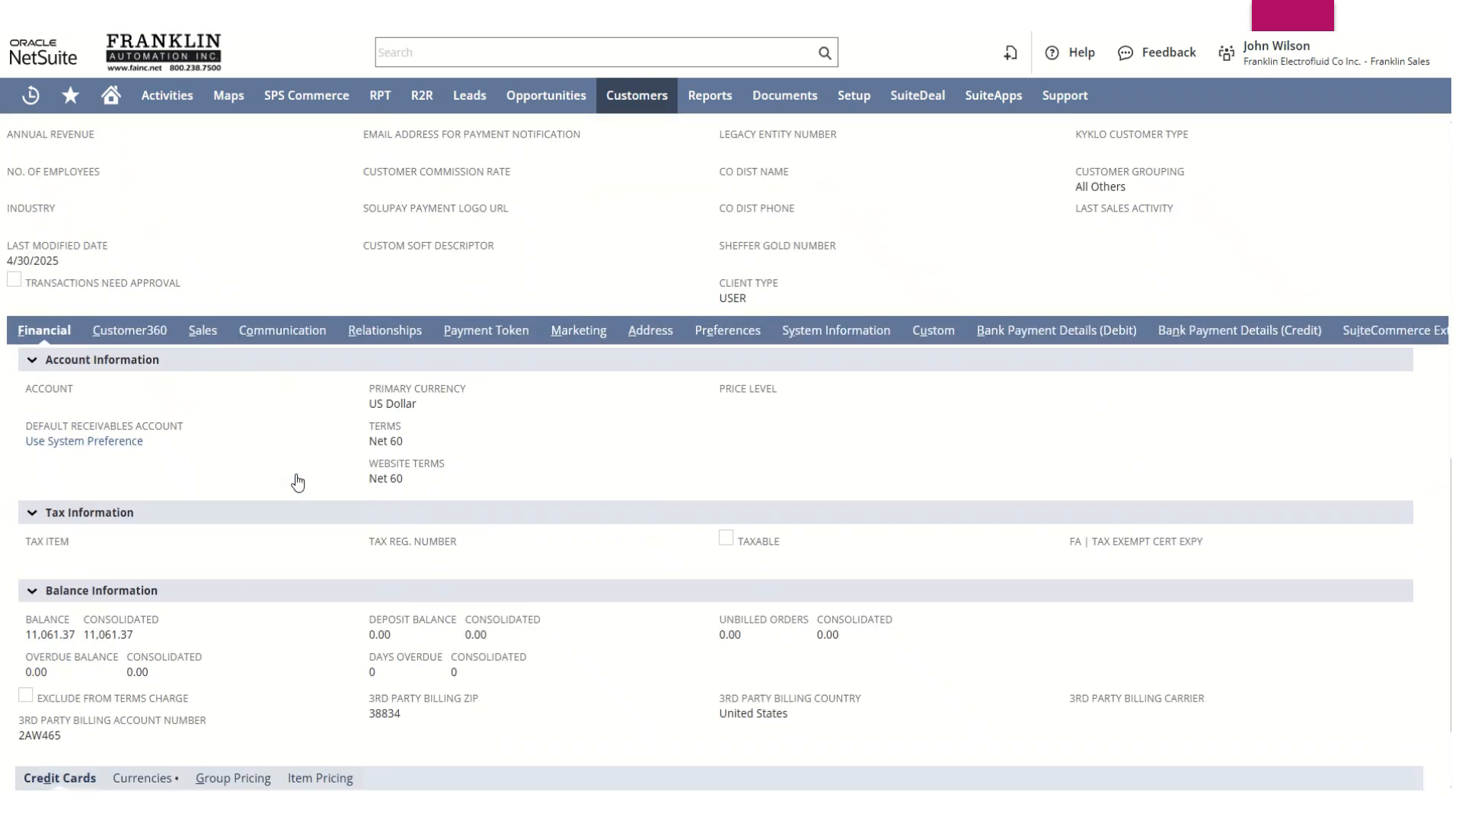
pyautogui.click(289, 323)
pyautogui.scroll(-4, 292, 323)
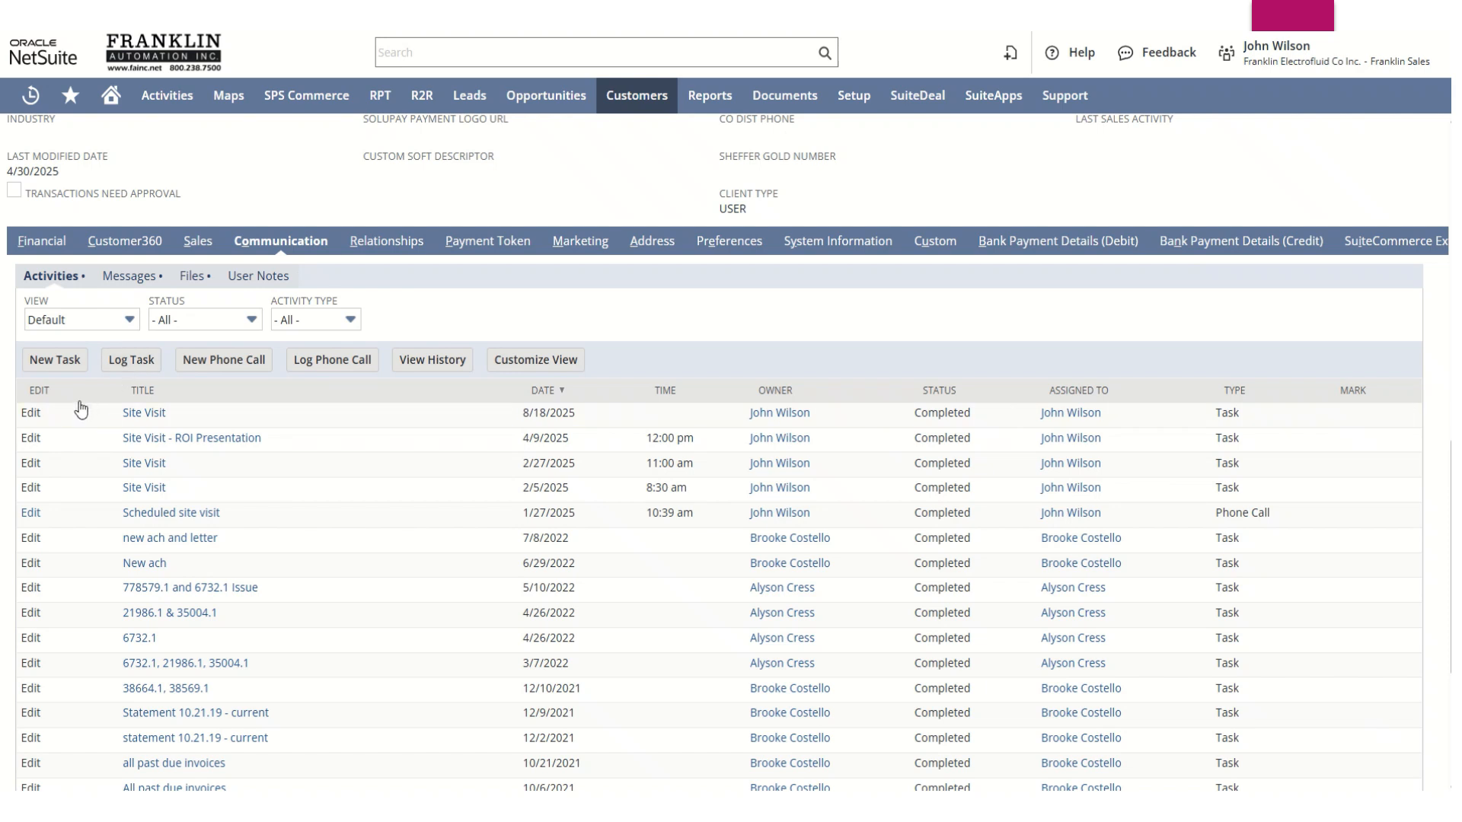
# Start logging a completed task for the customer and title it "Site Visit".
pyautogui.click(122, 369)
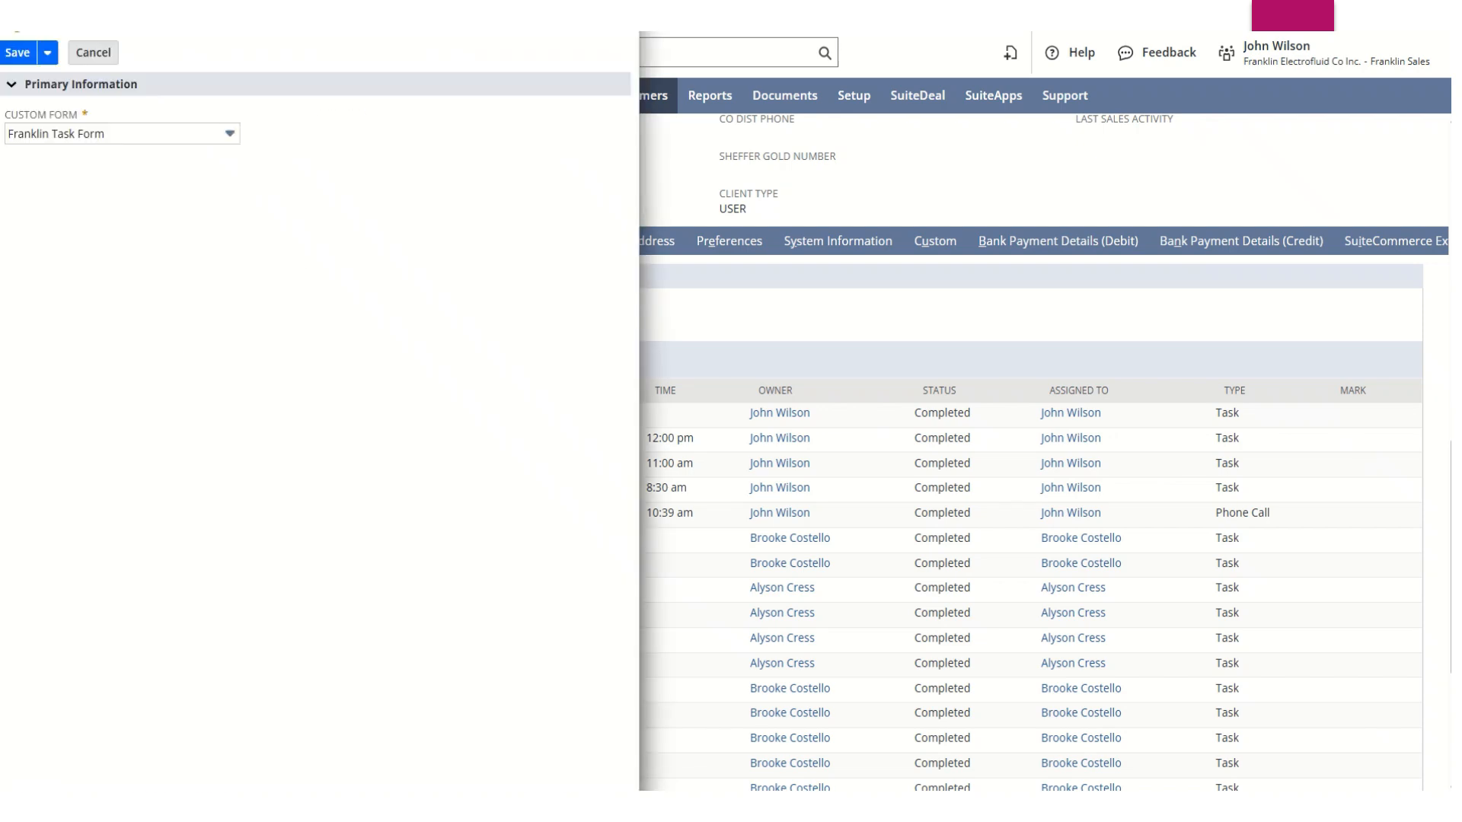
pyautogui.moveTo(341, 0); pyautogui.dragTo(705, 77)
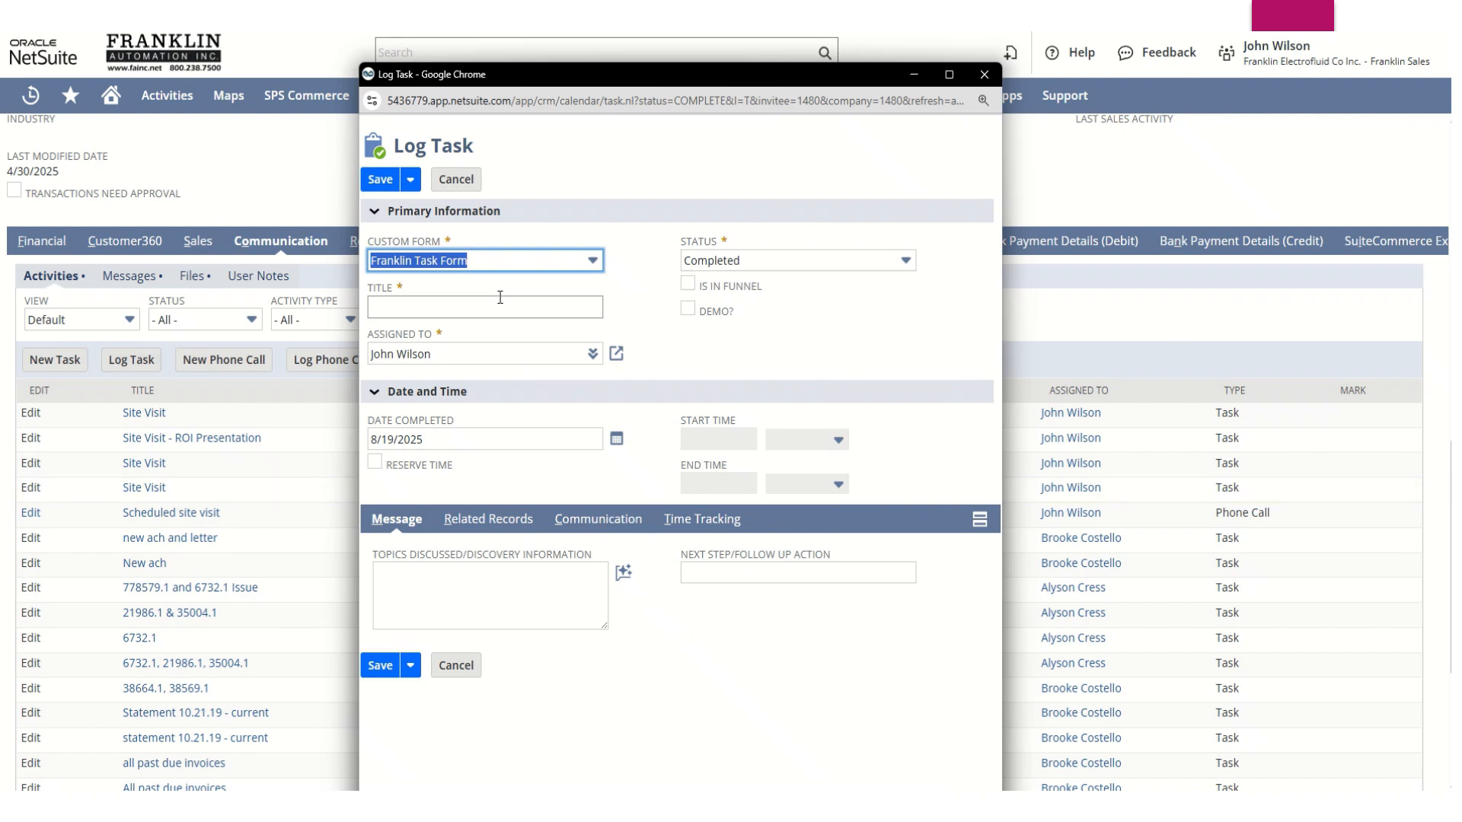
pyautogui.click(451, 306)
pyautogui.write('Site Visit')
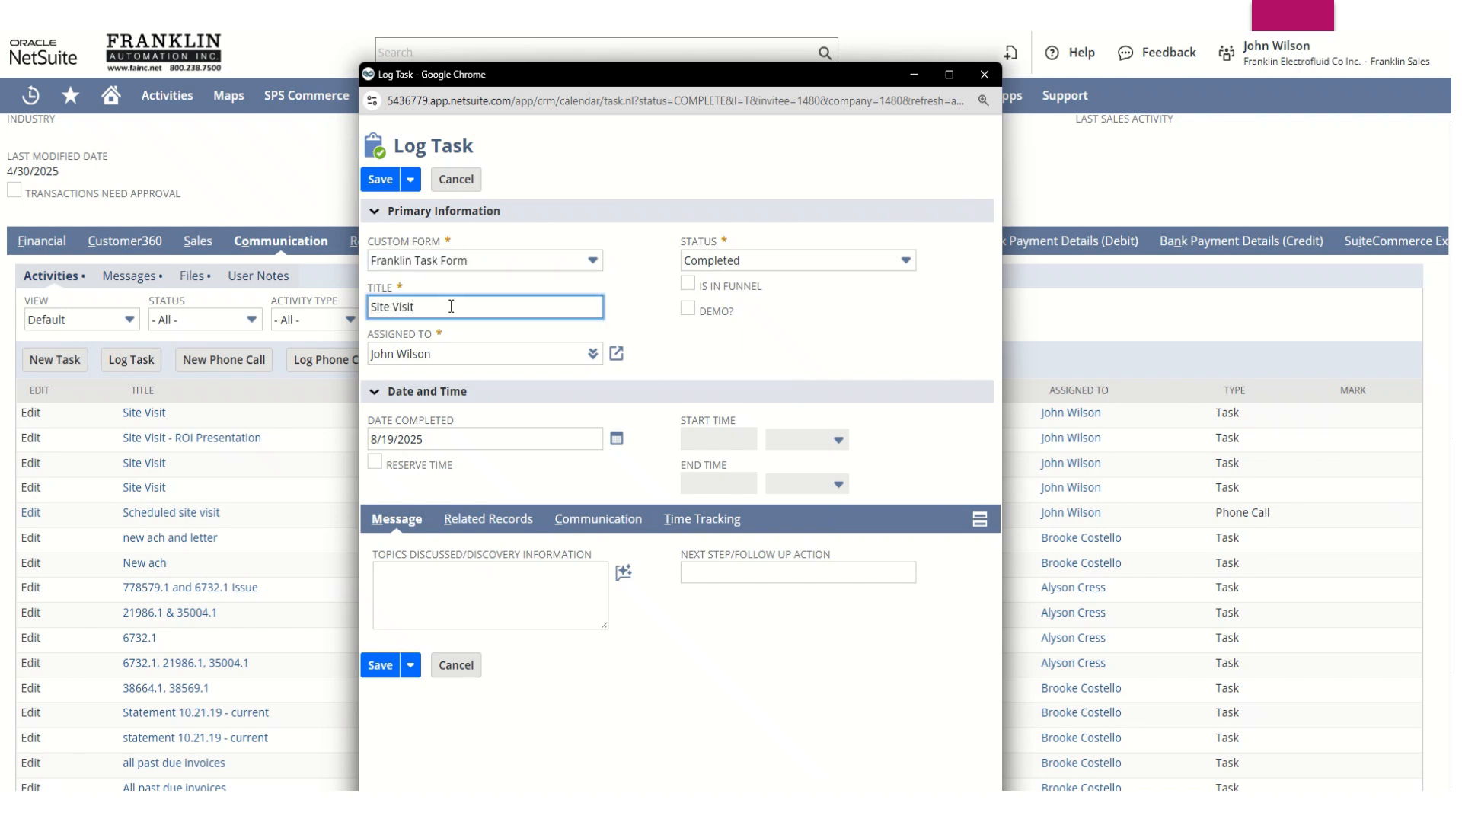
pyautogui.press('Tab')
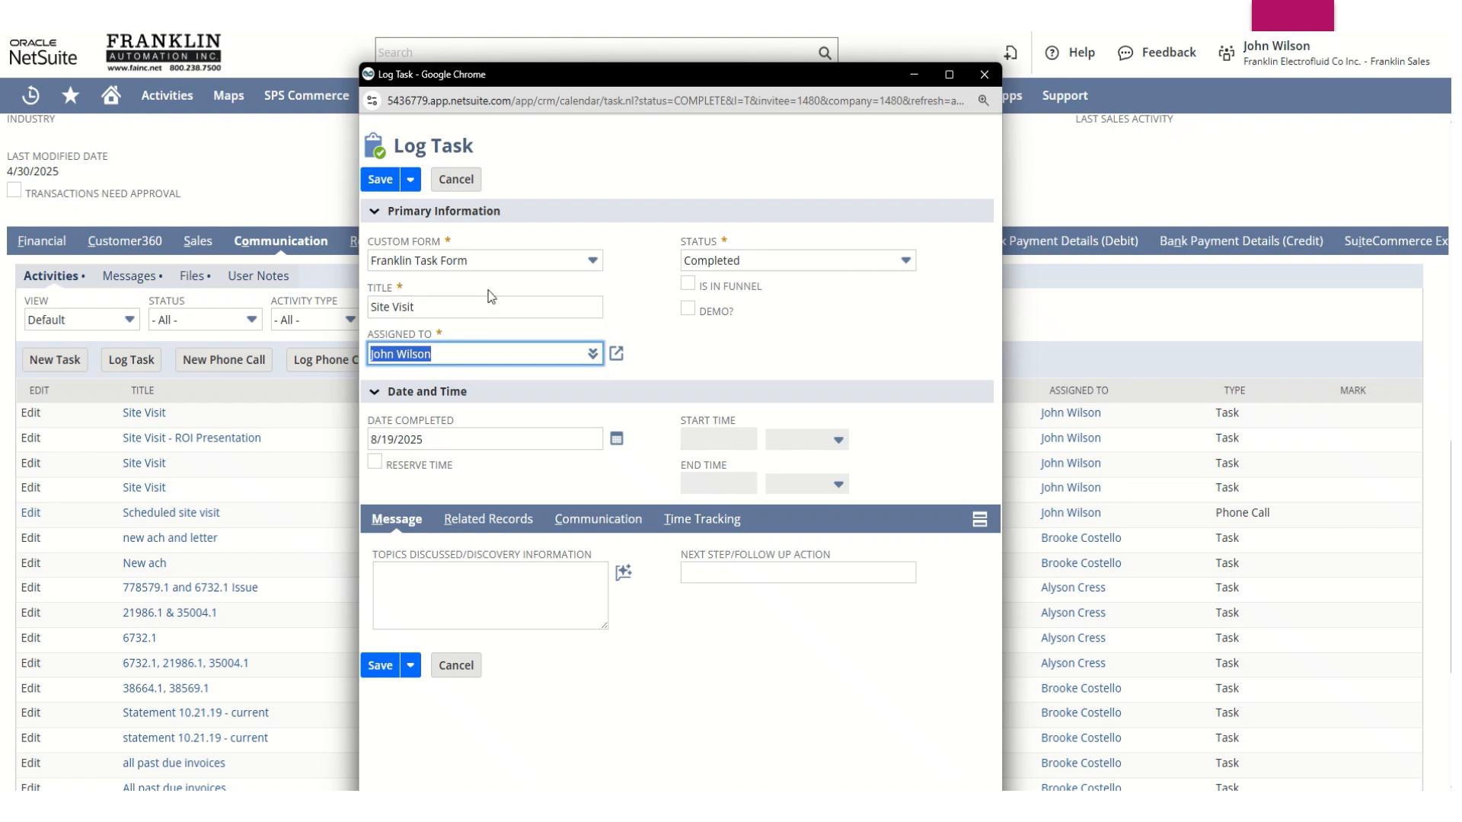
pyautogui.click(630, 301)
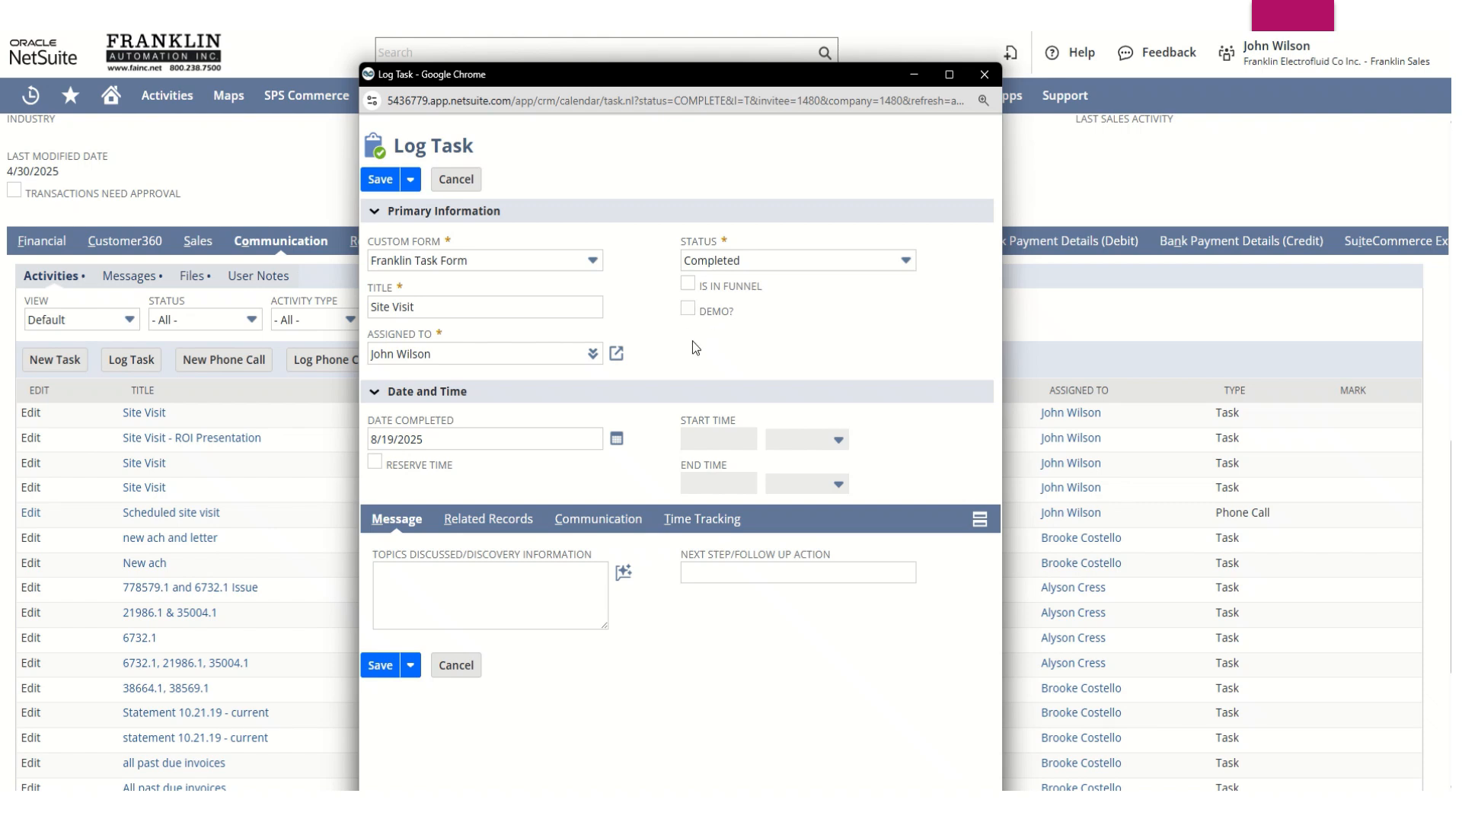
# Mark the task as being in the funnel, and switch its time reservation on and back off.
pyautogui.click(689, 288)
pyautogui.click(374, 466)
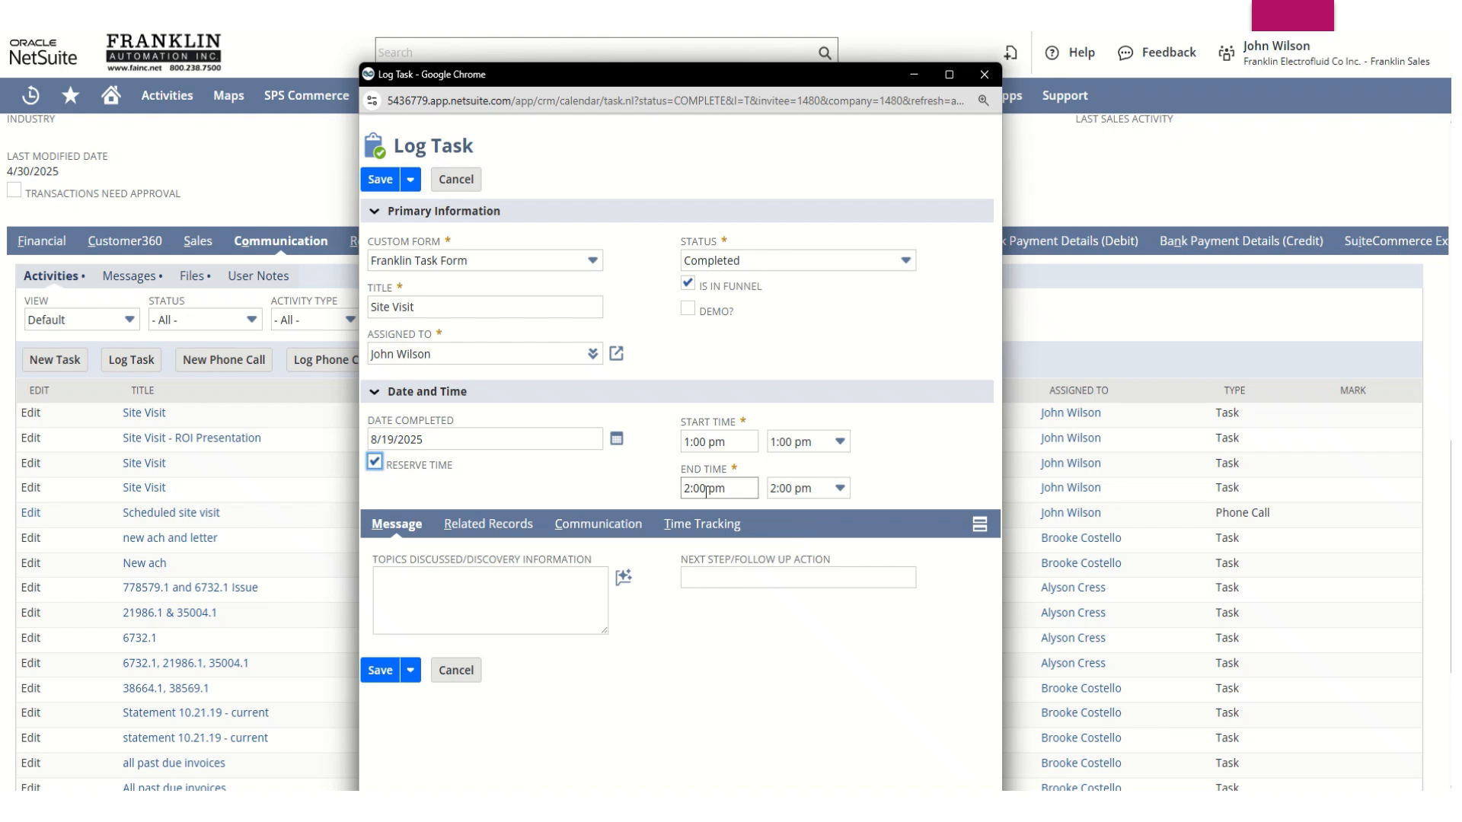
pyautogui.click(374, 464)
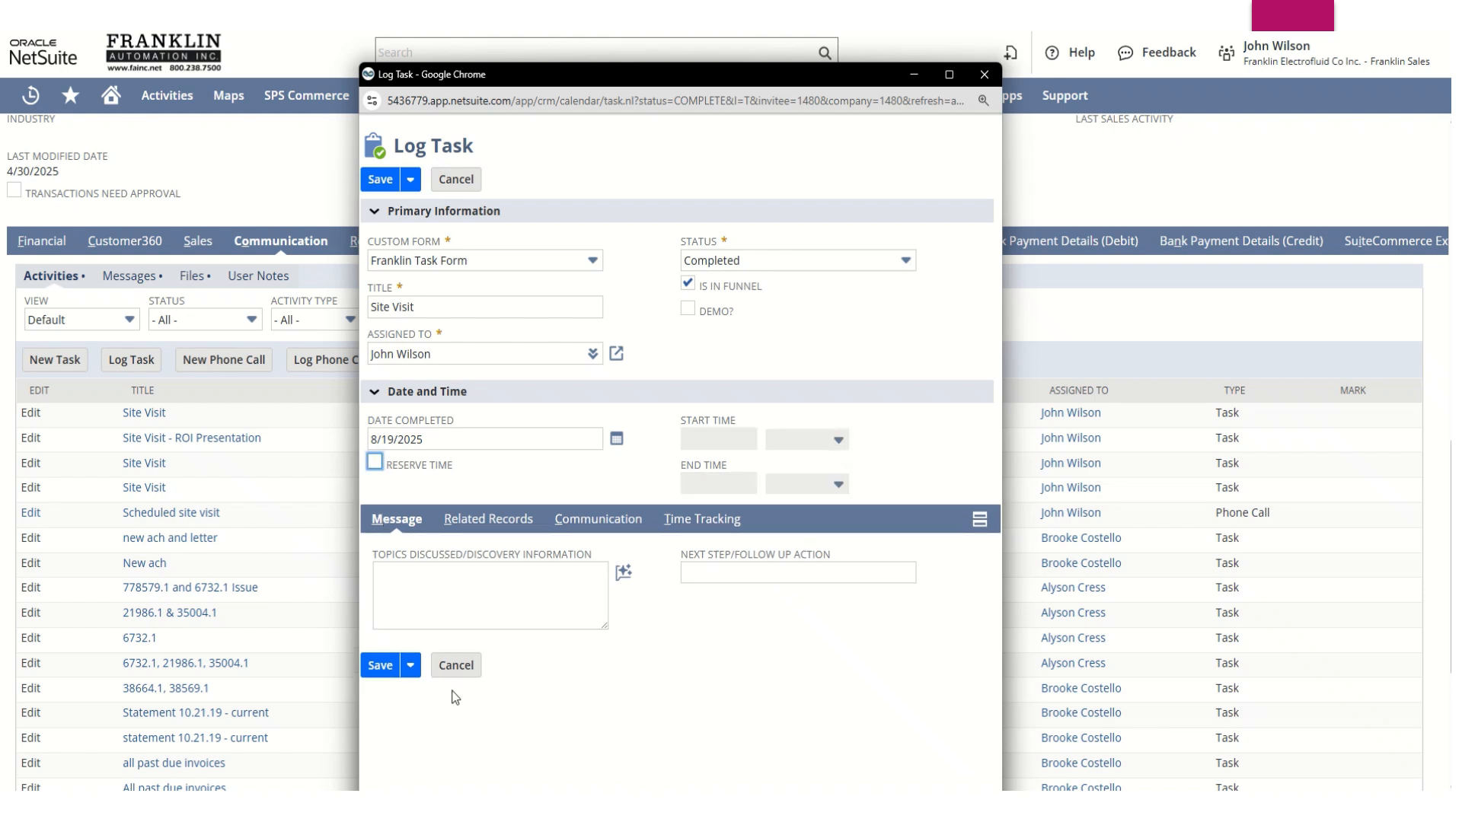
# Enter "Dust collection within the facility. Gathered data necessary to present ROI." as the topics discussed.
pyautogui.click(398, 609)
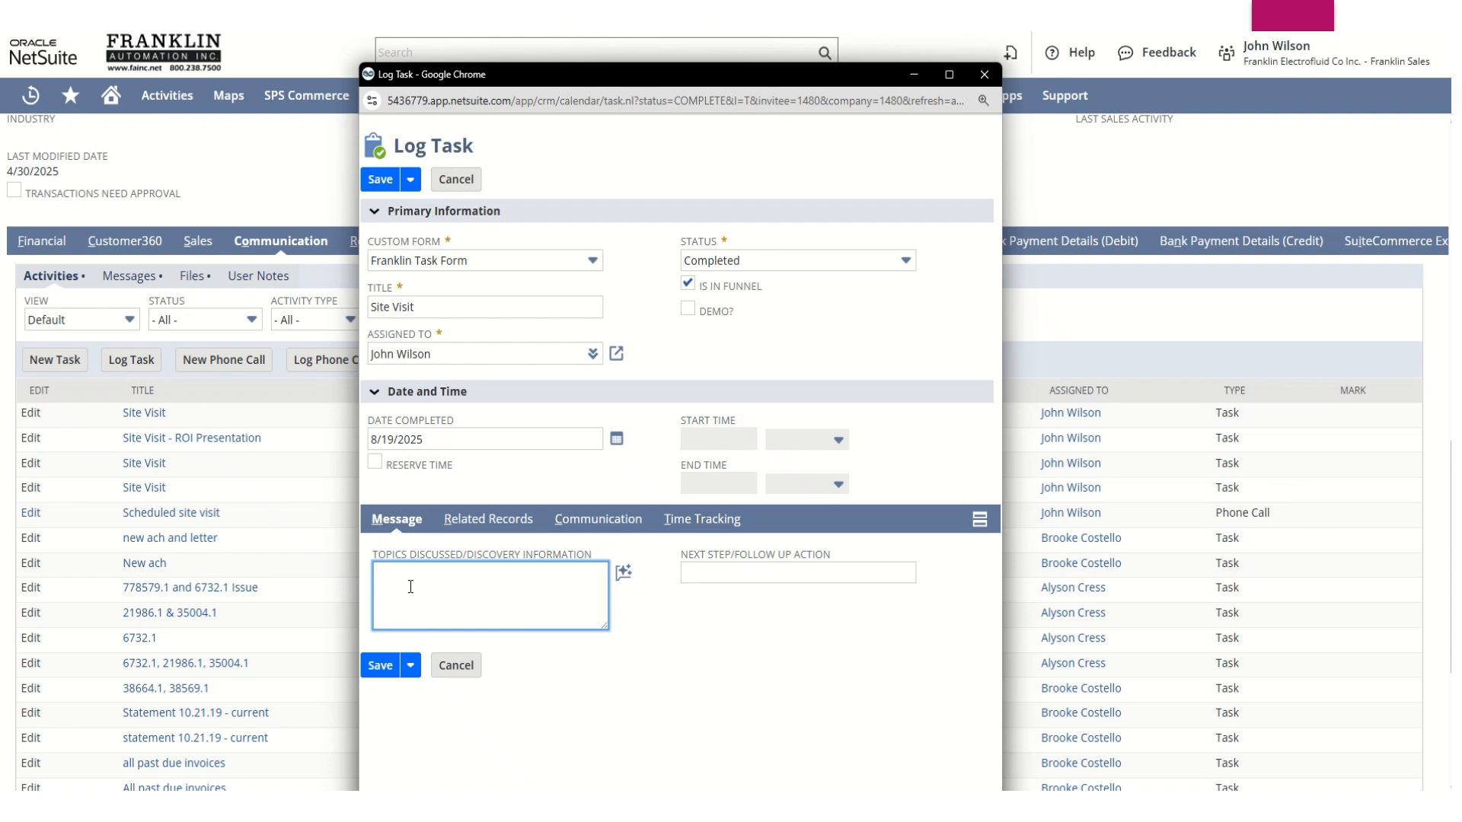
pyautogui.write('Dust collection within the facility.')
pyautogui.write('Gathered')
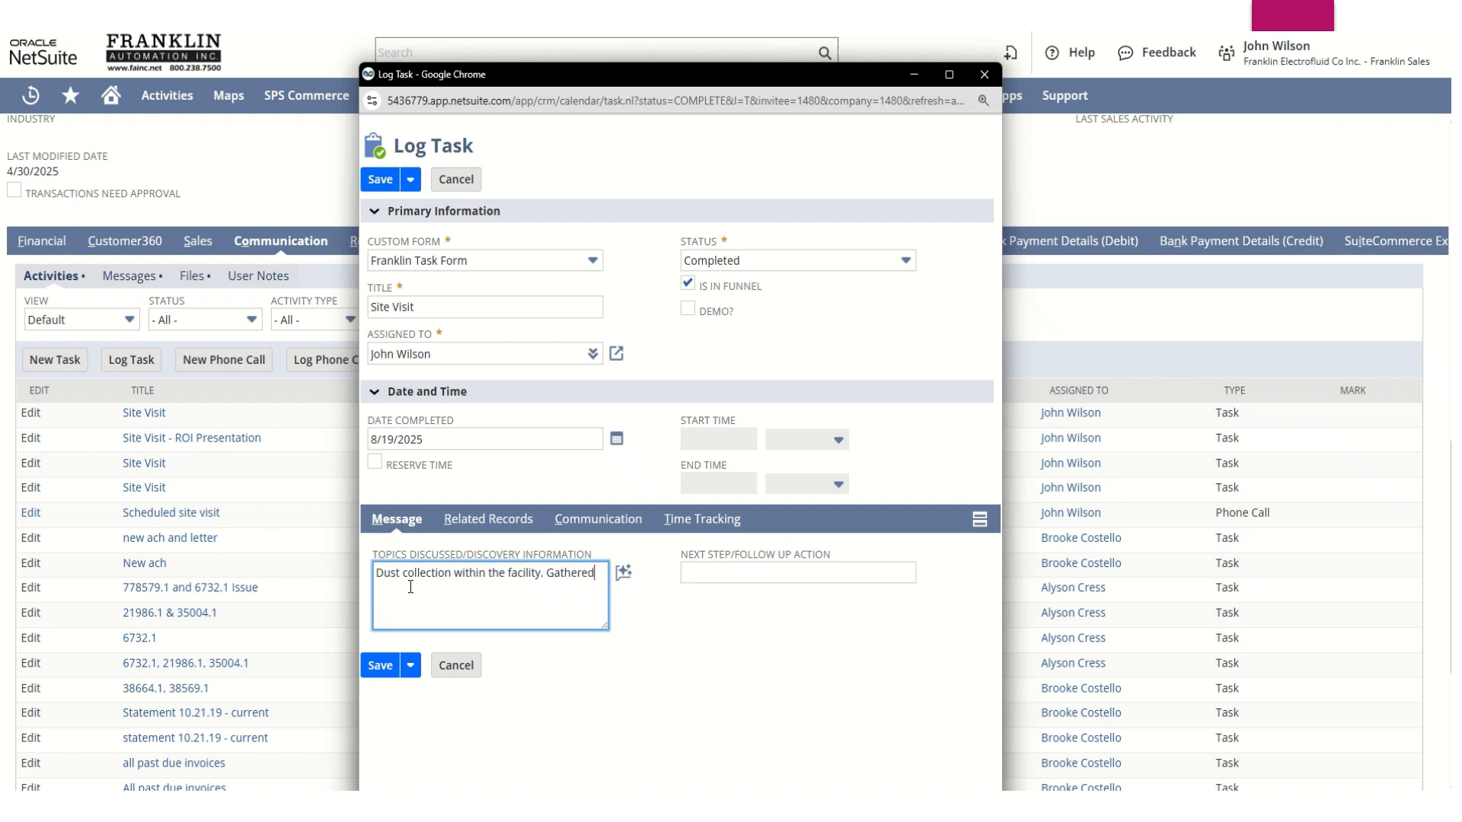
pyautogui.write(' data necessart')
pyautogui.press('BackSpace')
pyautogui.write('y to present ROI.')
# Enter "Complete and present the ROI" as the task's next step or follow-up action.
pyautogui.press('Tab')
pyautogui.press('Tab')
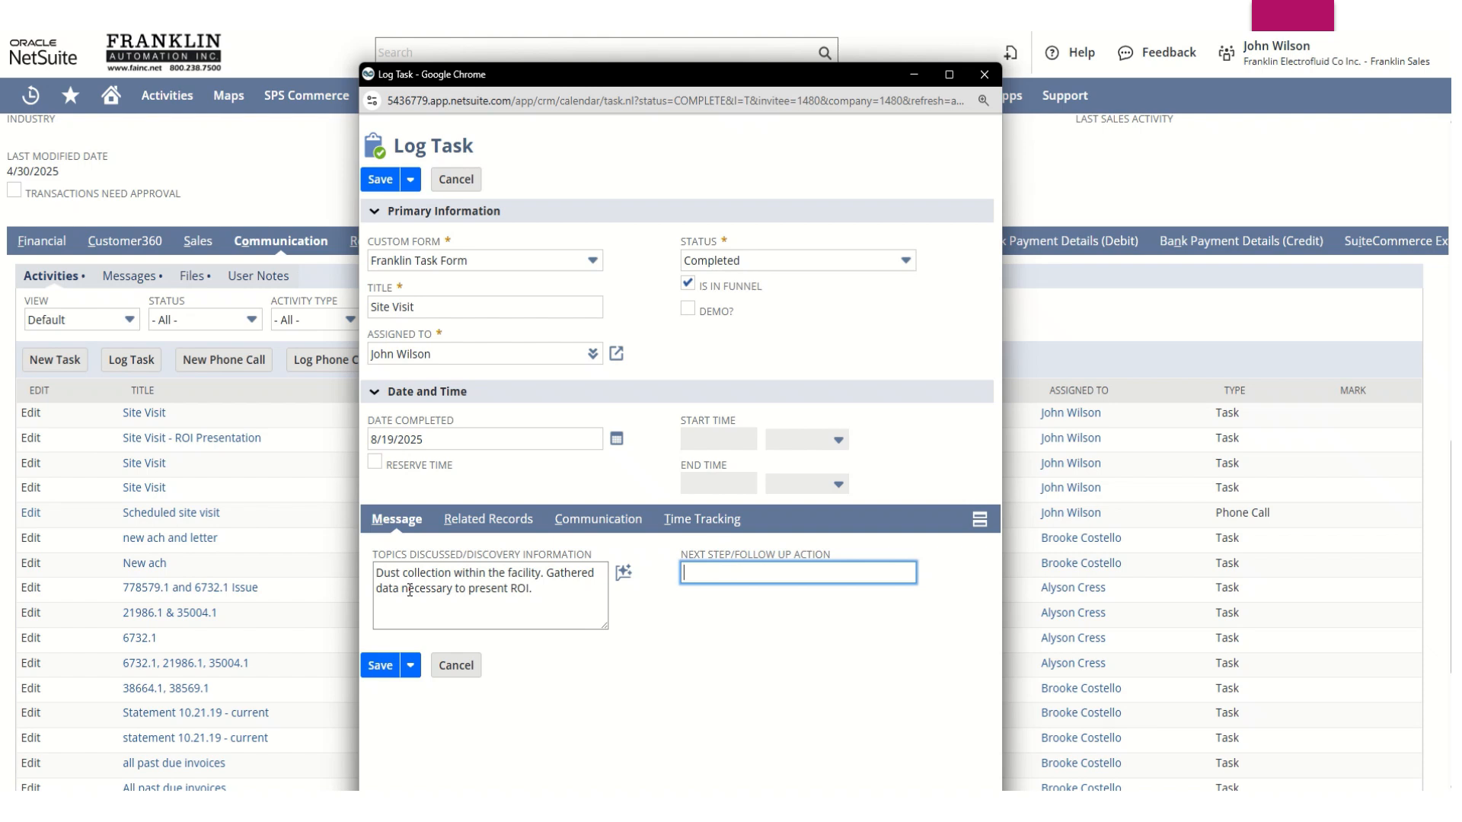
pyautogui.write('Complete and present the ROI')
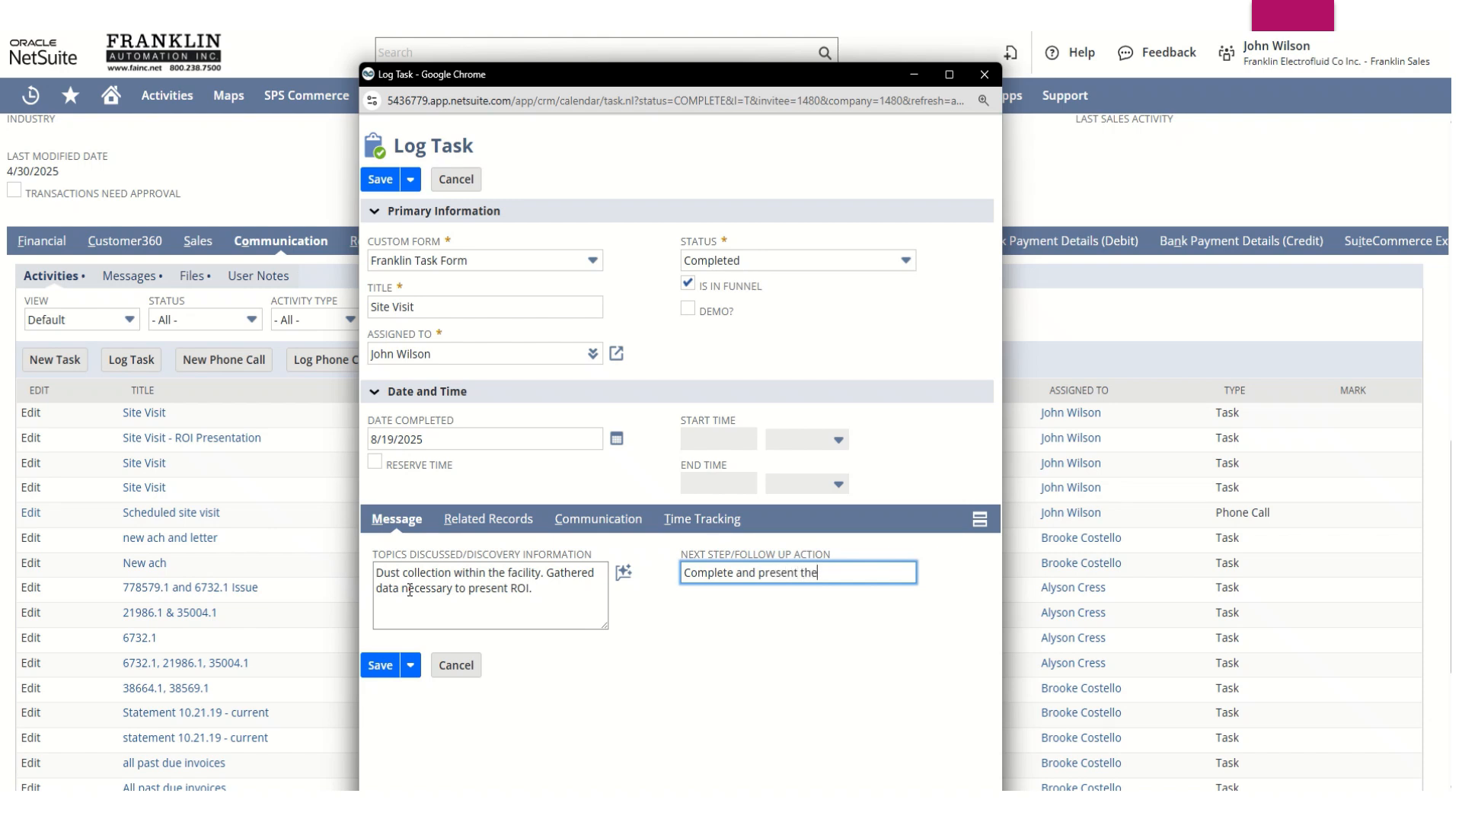
pyautogui.press('Tab')
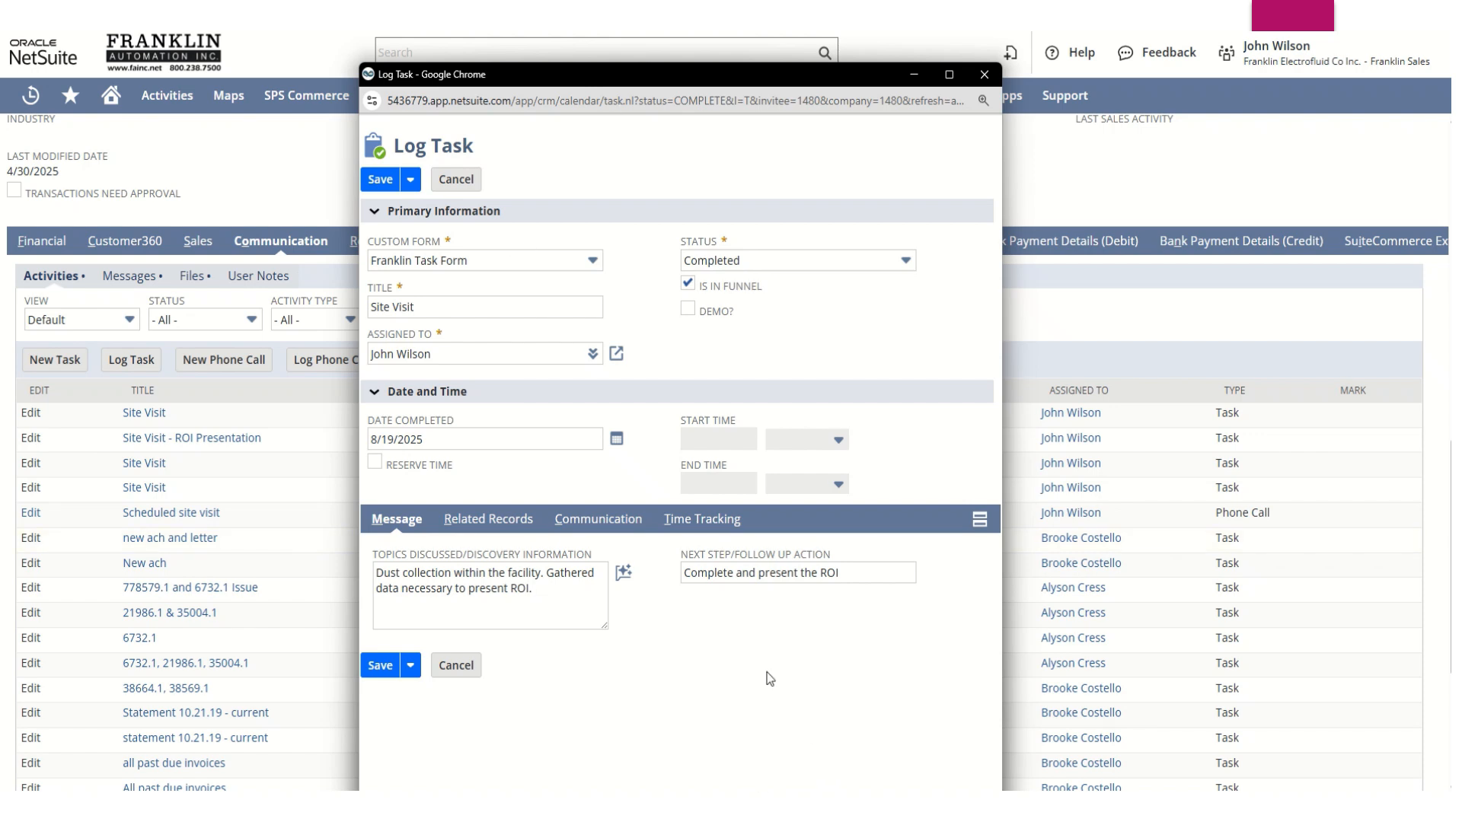
# Set the task's related contact to the first person listed for the Caterpillar account.
pyautogui.click(492, 525)
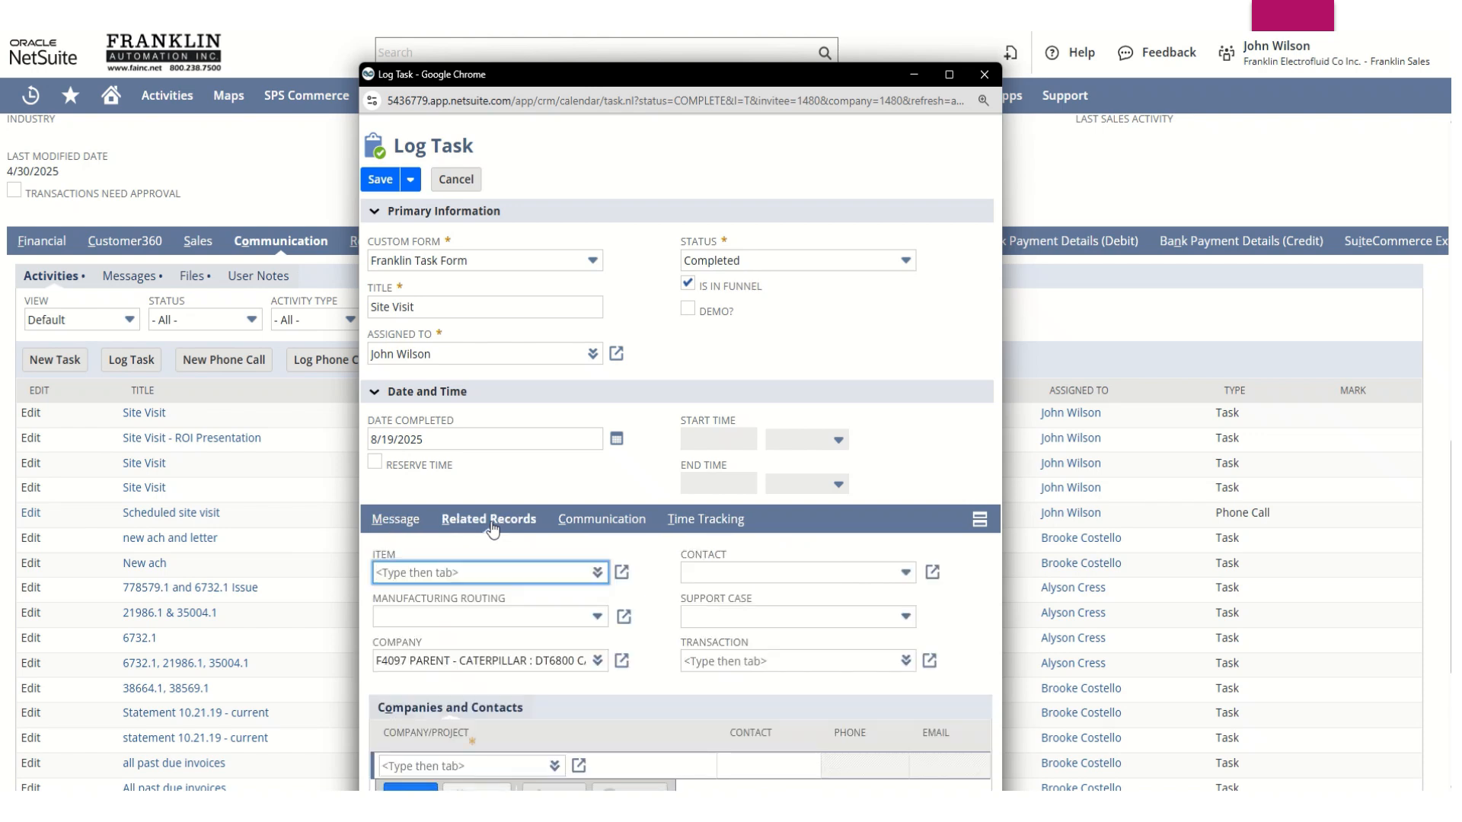
pyautogui.click(905, 573)
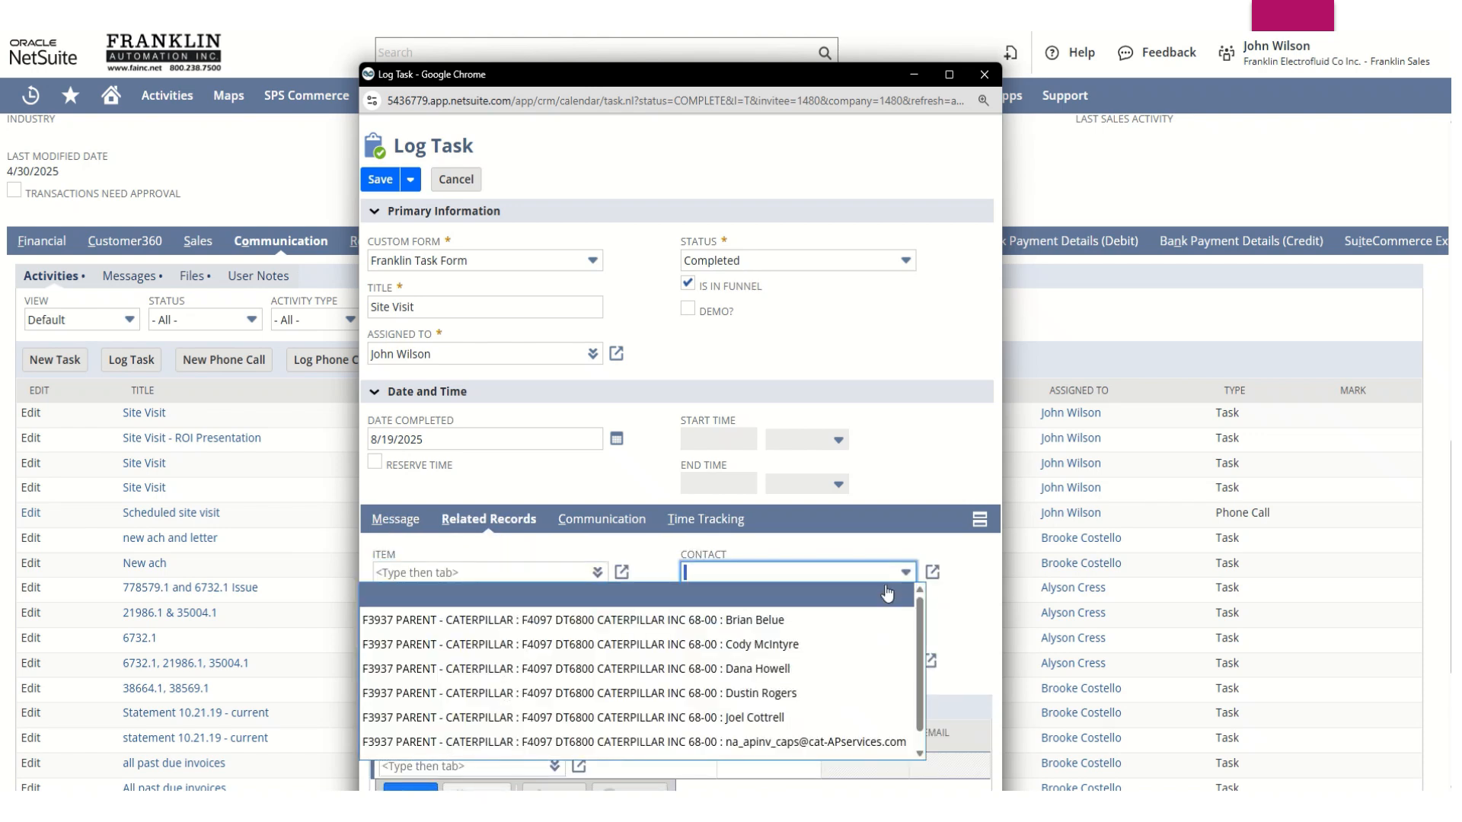
pyautogui.click(771, 622)
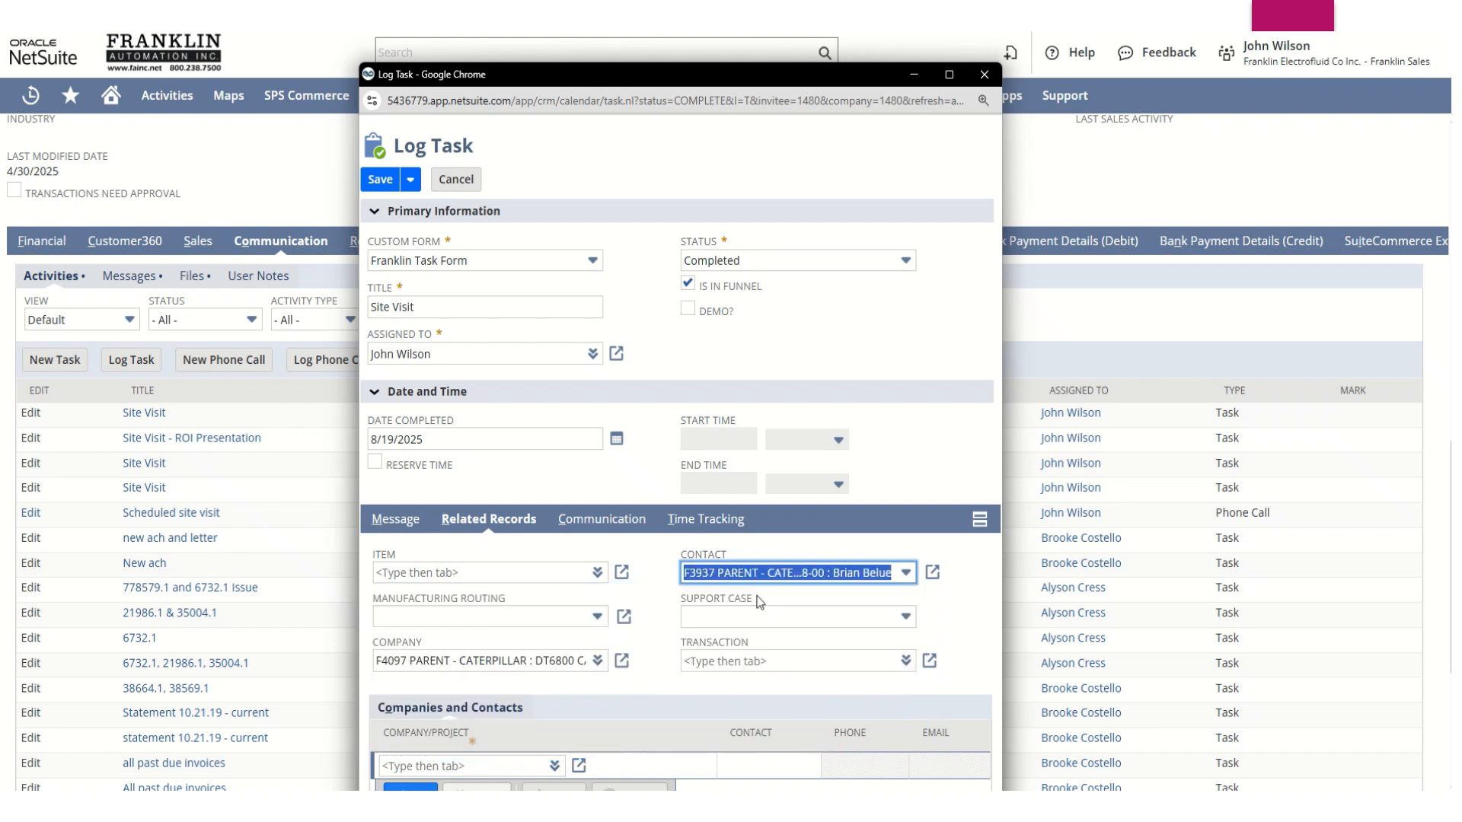
pyautogui.click(641, 545)
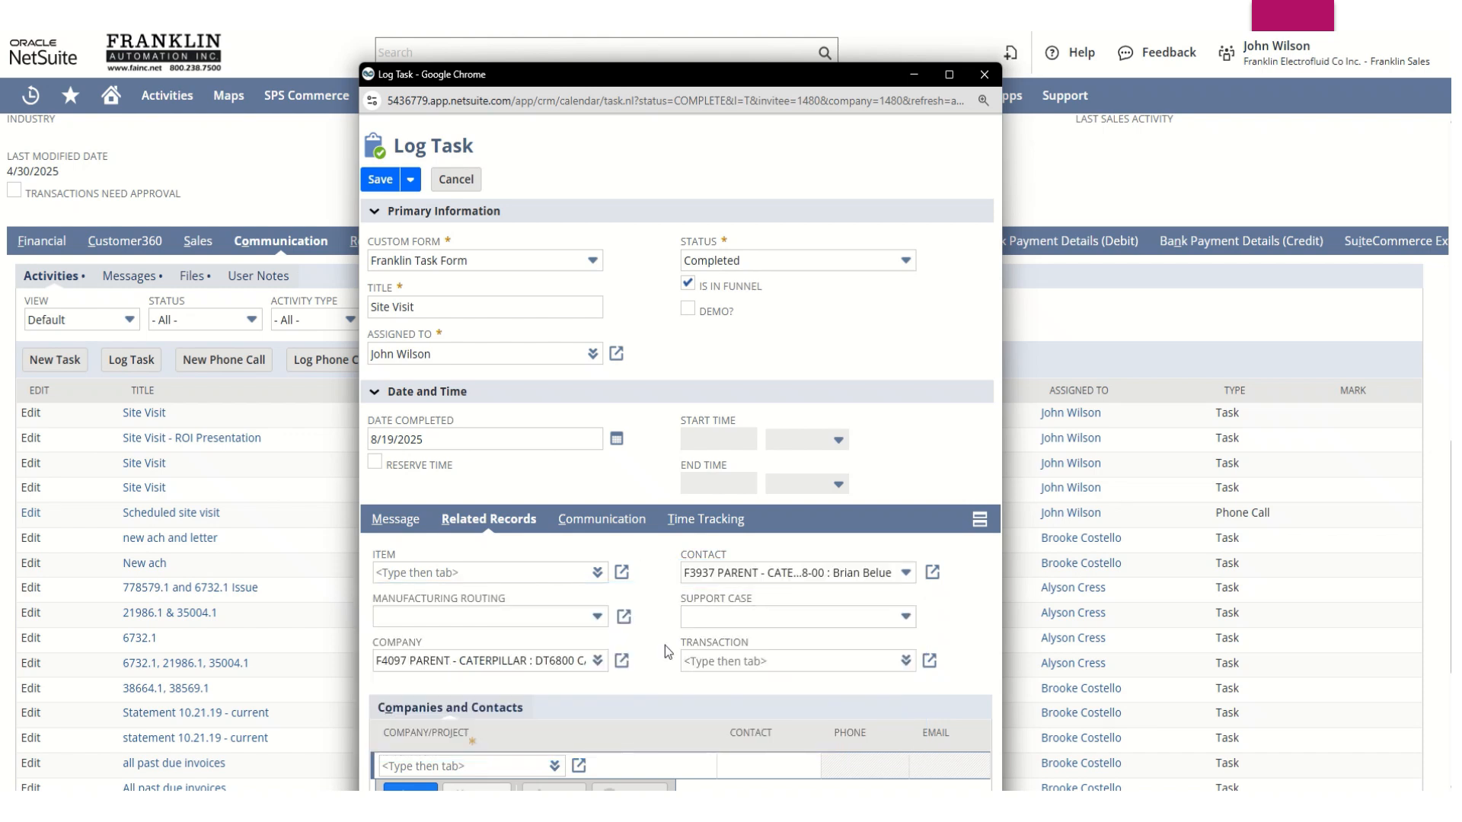
# Search the related transactions for "quote", link the eighth quote found to the task, and save the task.
pyautogui.click(730, 660)
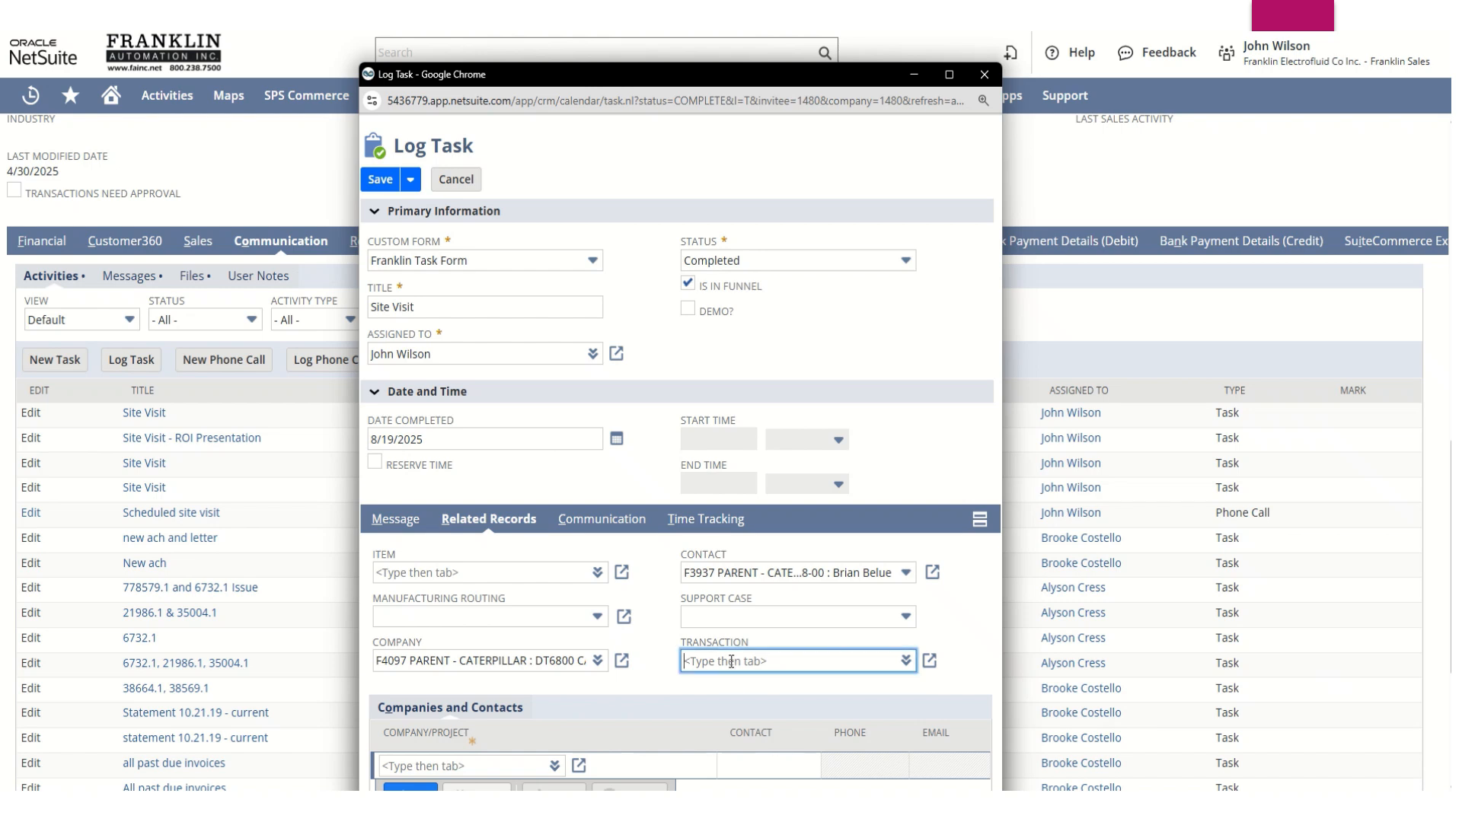
pyautogui.write('quote')
pyautogui.scroll(-1, 801, 742)
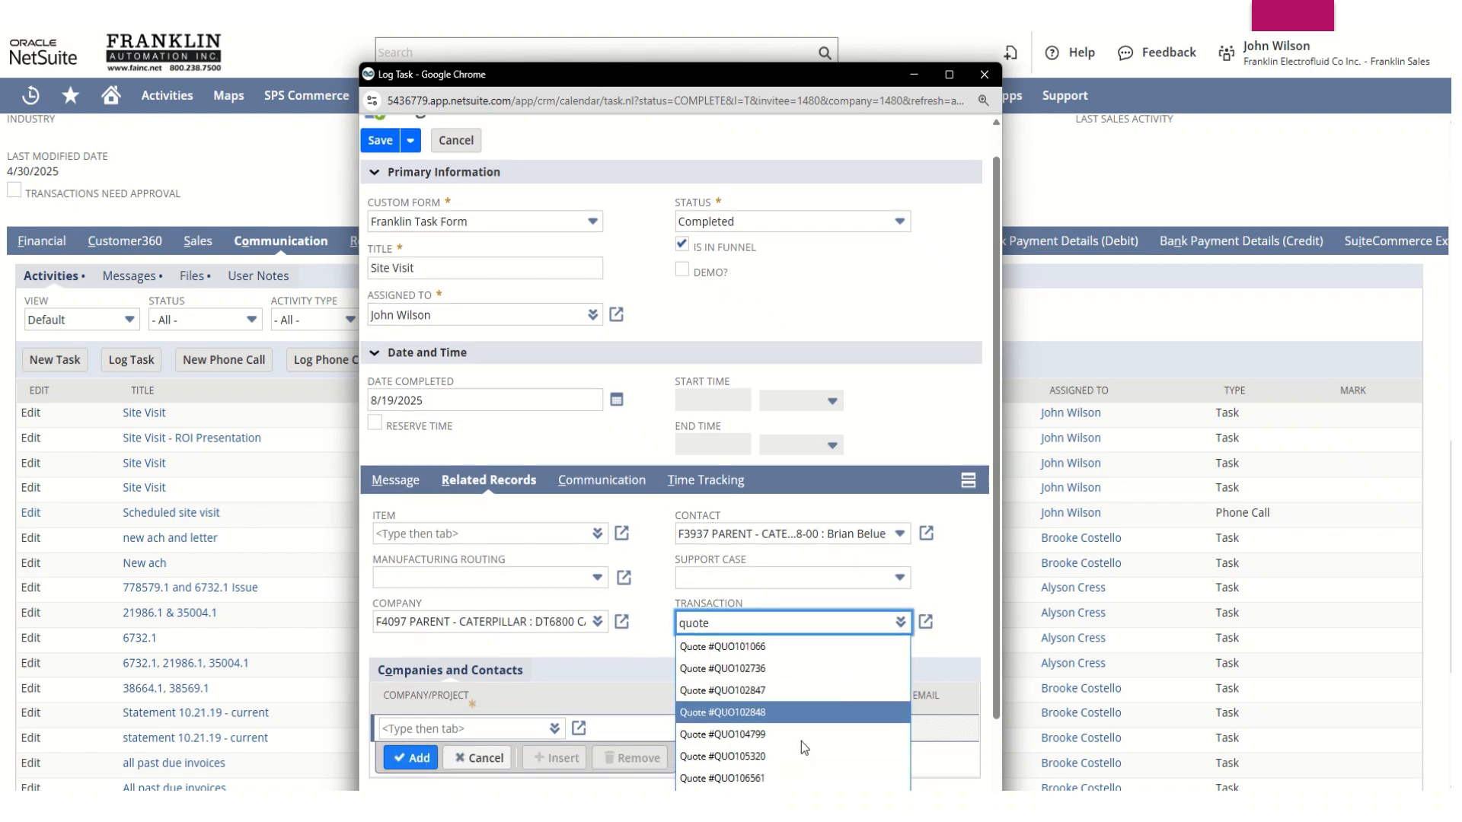
pyautogui.scroll(-3, 801, 742)
pyautogui.scroll(-3, 805, 664)
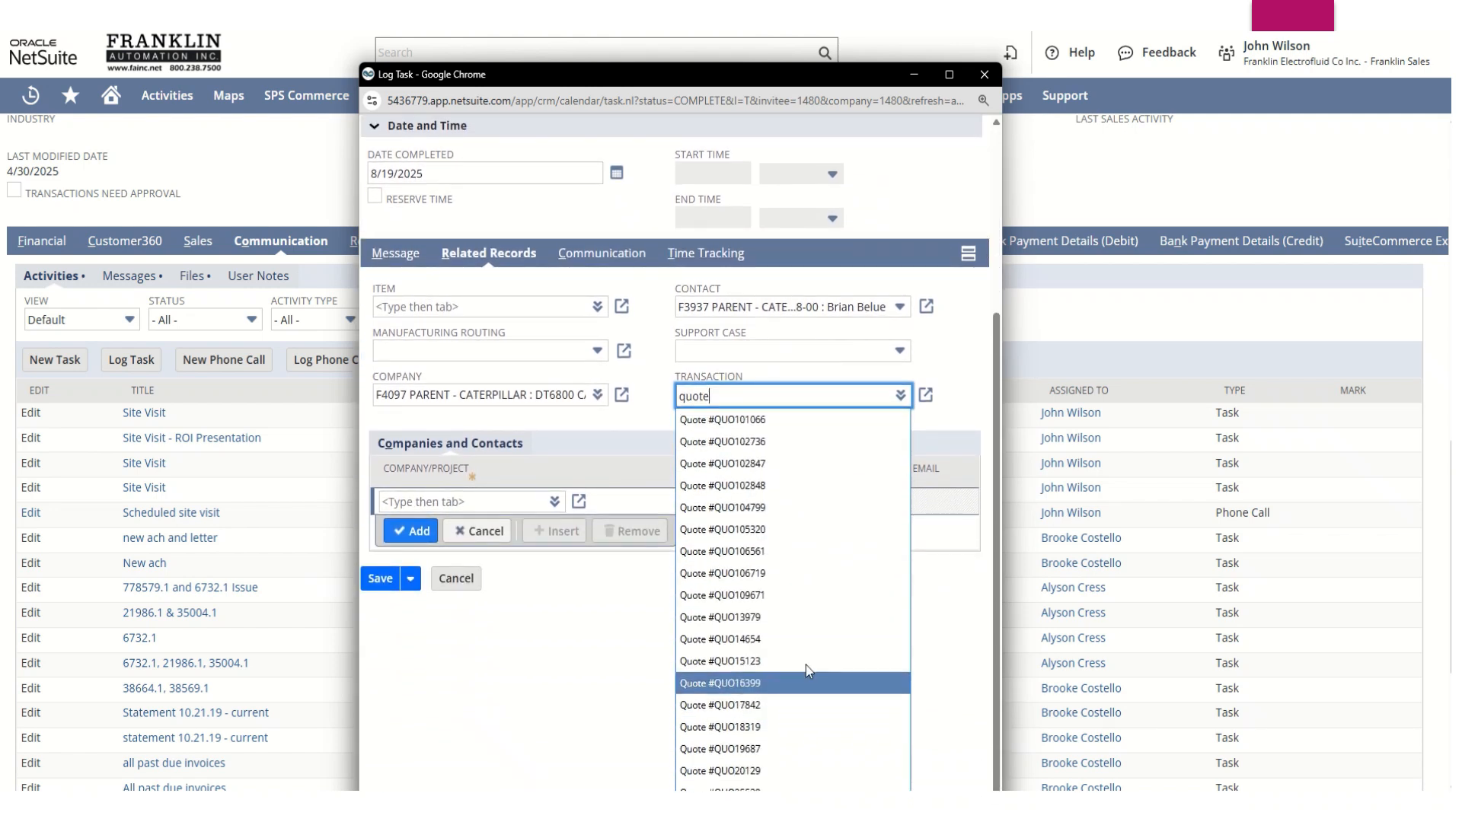
pyautogui.scroll(-1, 805, 665)
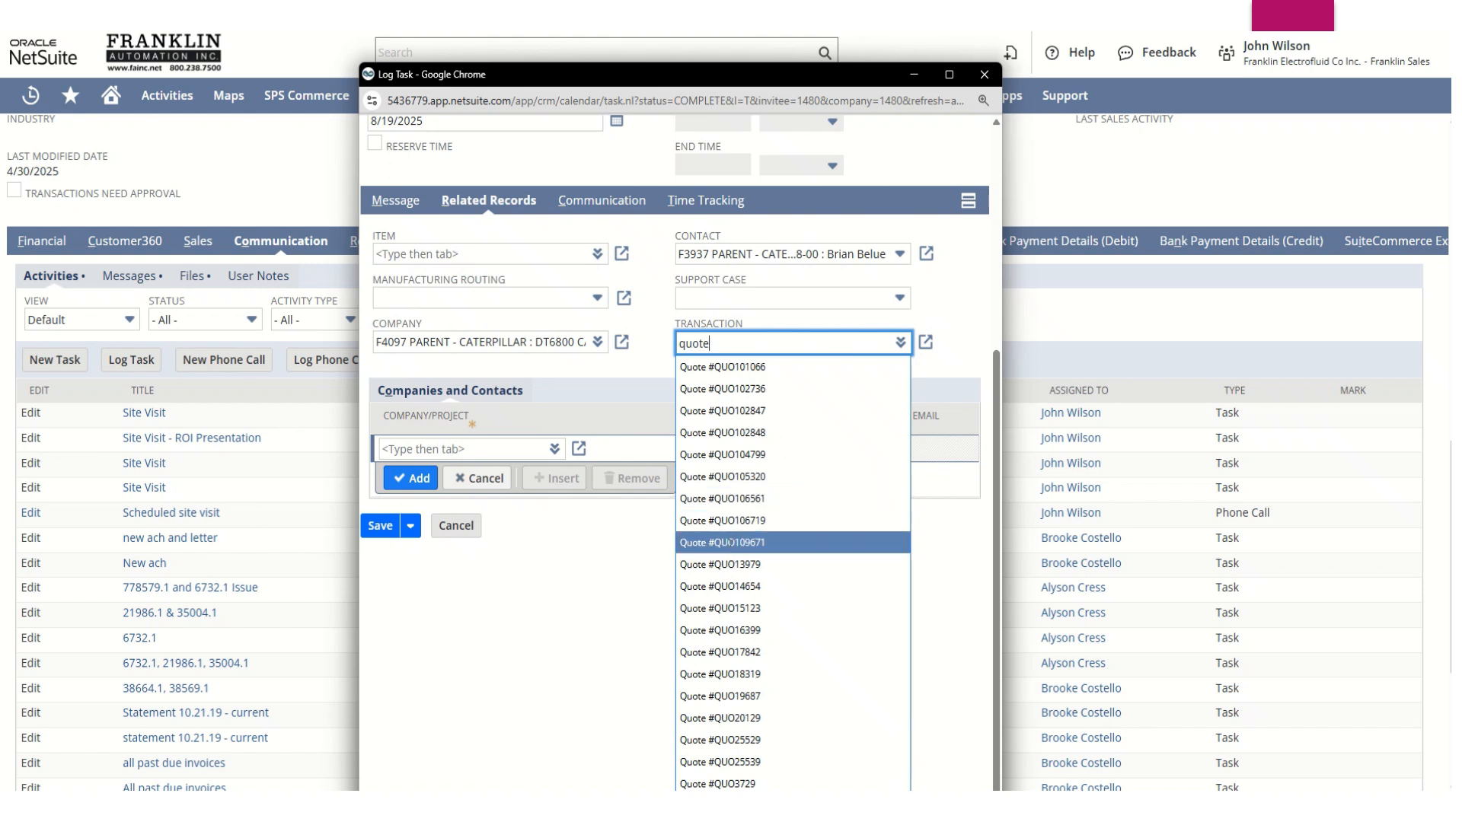
pyautogui.click(731, 521)
pyautogui.click(630, 484)
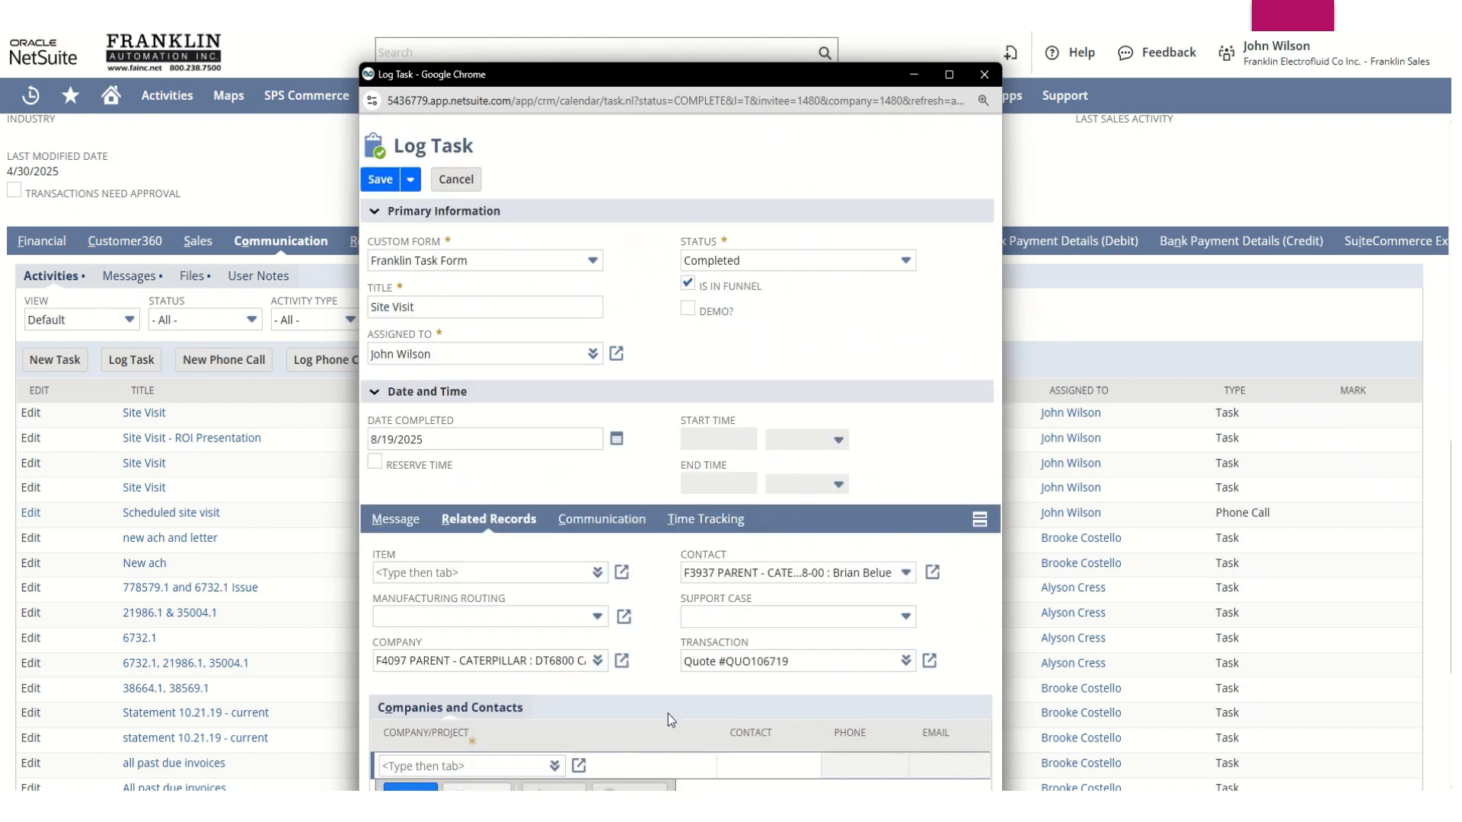
pyautogui.click(378, 181)
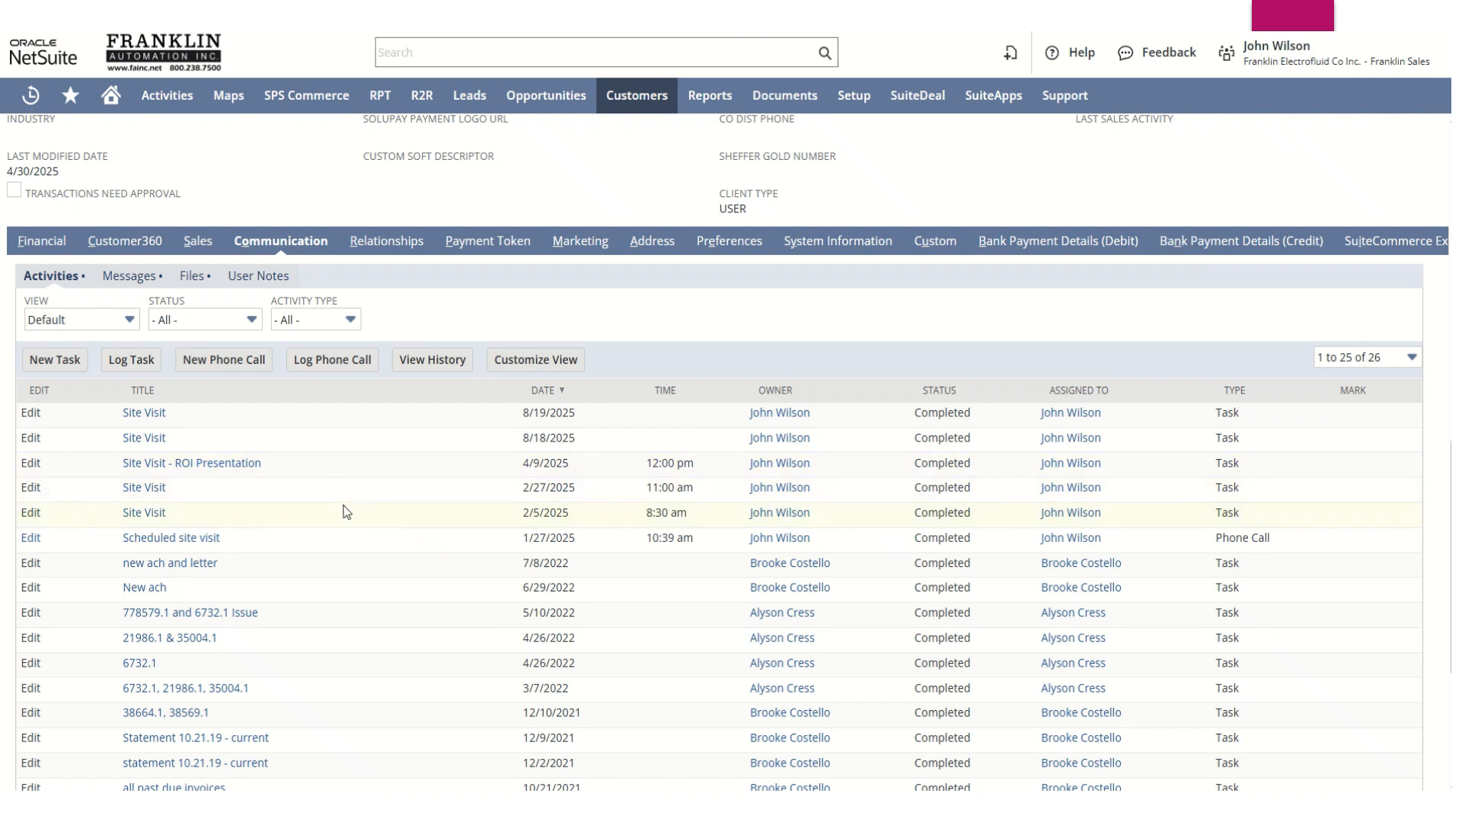
# Open a form for logging a completed phone call with the customer and place its window in clear view.
pyautogui.click(347, 361)
pyautogui.moveTo(1275, 539); pyautogui.dragTo(1187, 541)
pyautogui.click(576, 541)
pyautogui.click(330, 360)
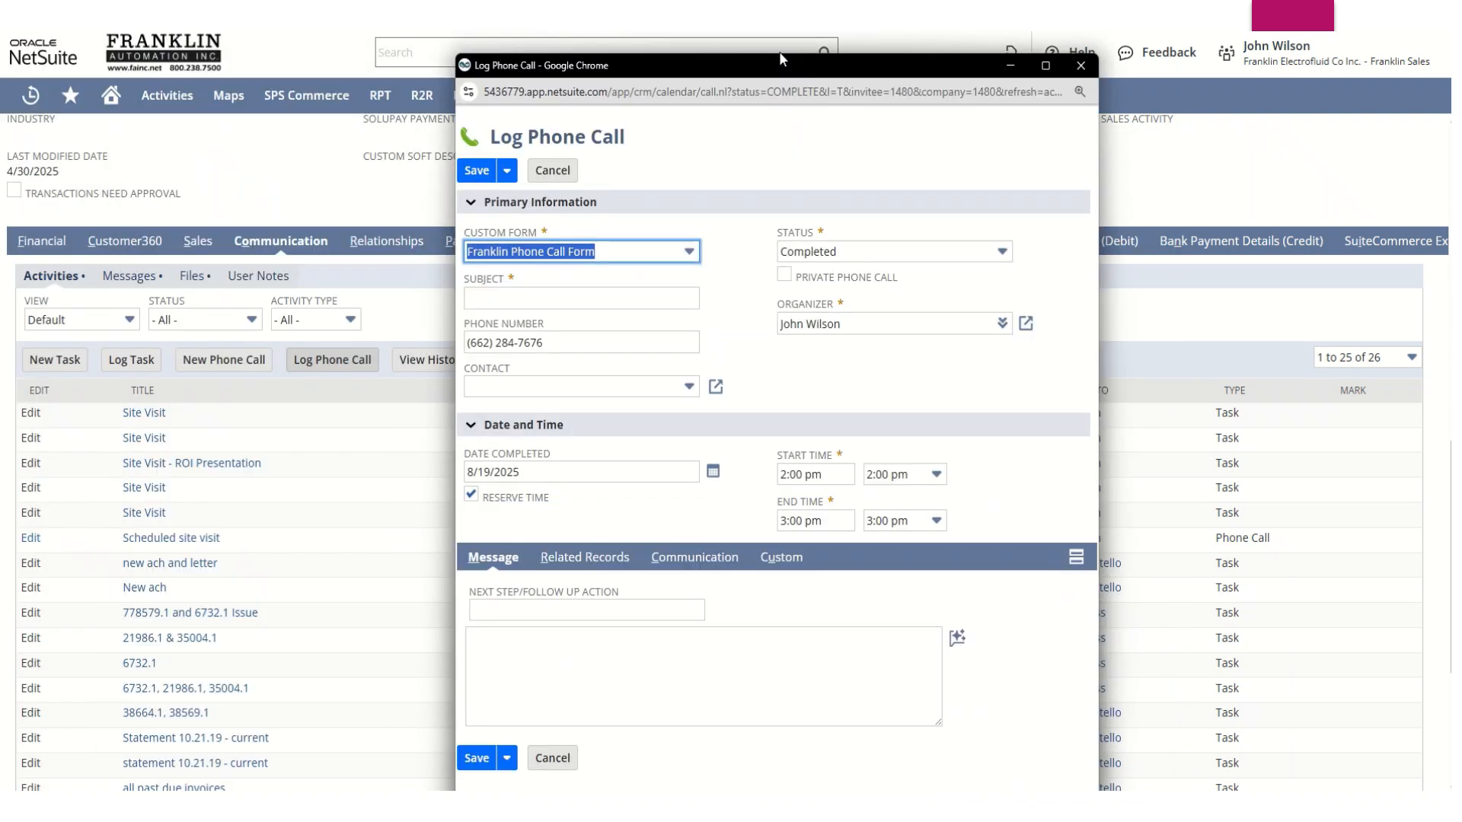
pyautogui.moveTo(780, 59); pyautogui.dragTo(754, 40)
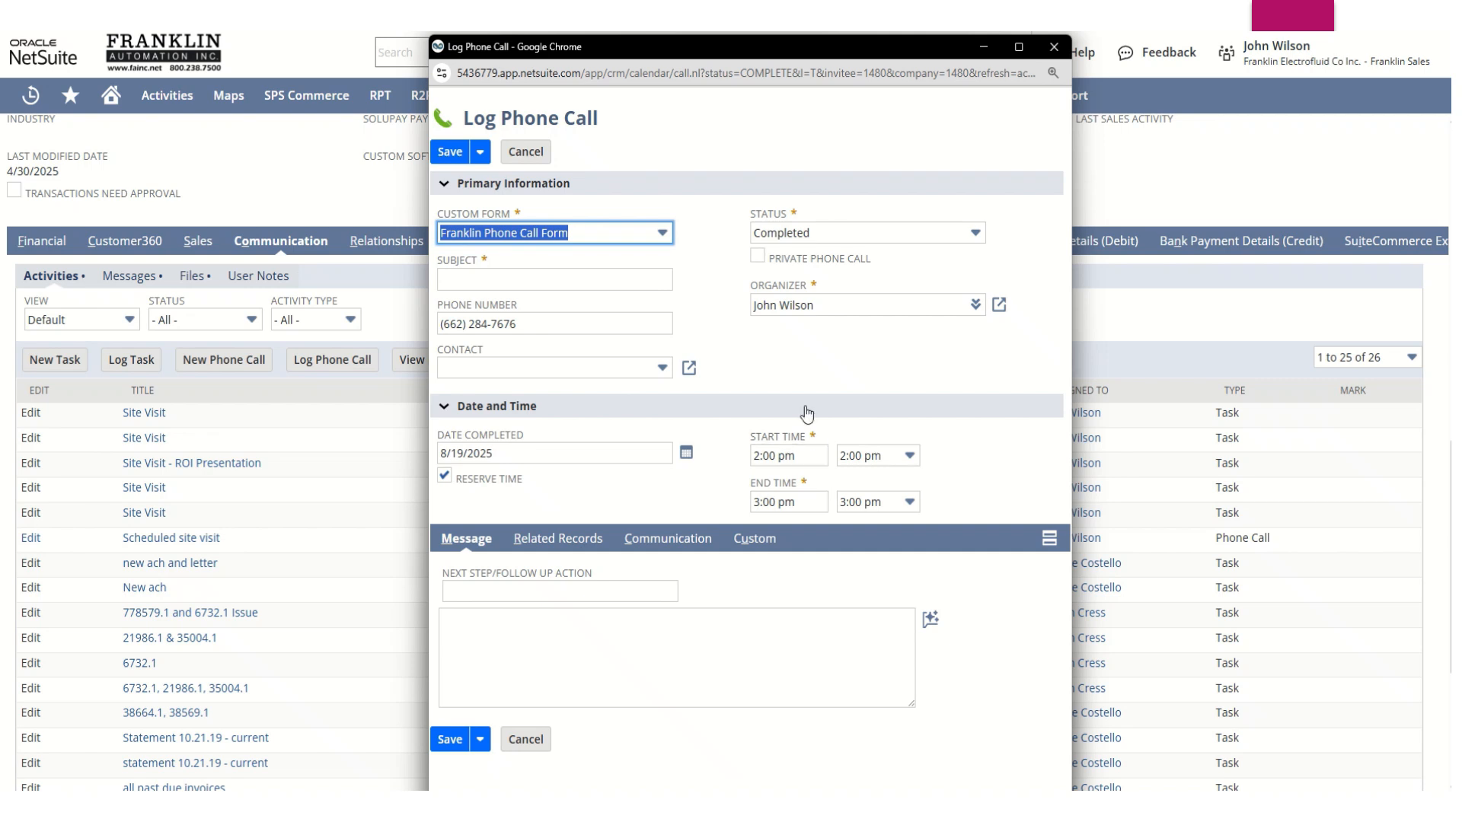
# Discard the completed phone call form and open a form for scheduling a new phone call, placing its window in clear view.
pyautogui.click(460, 484)
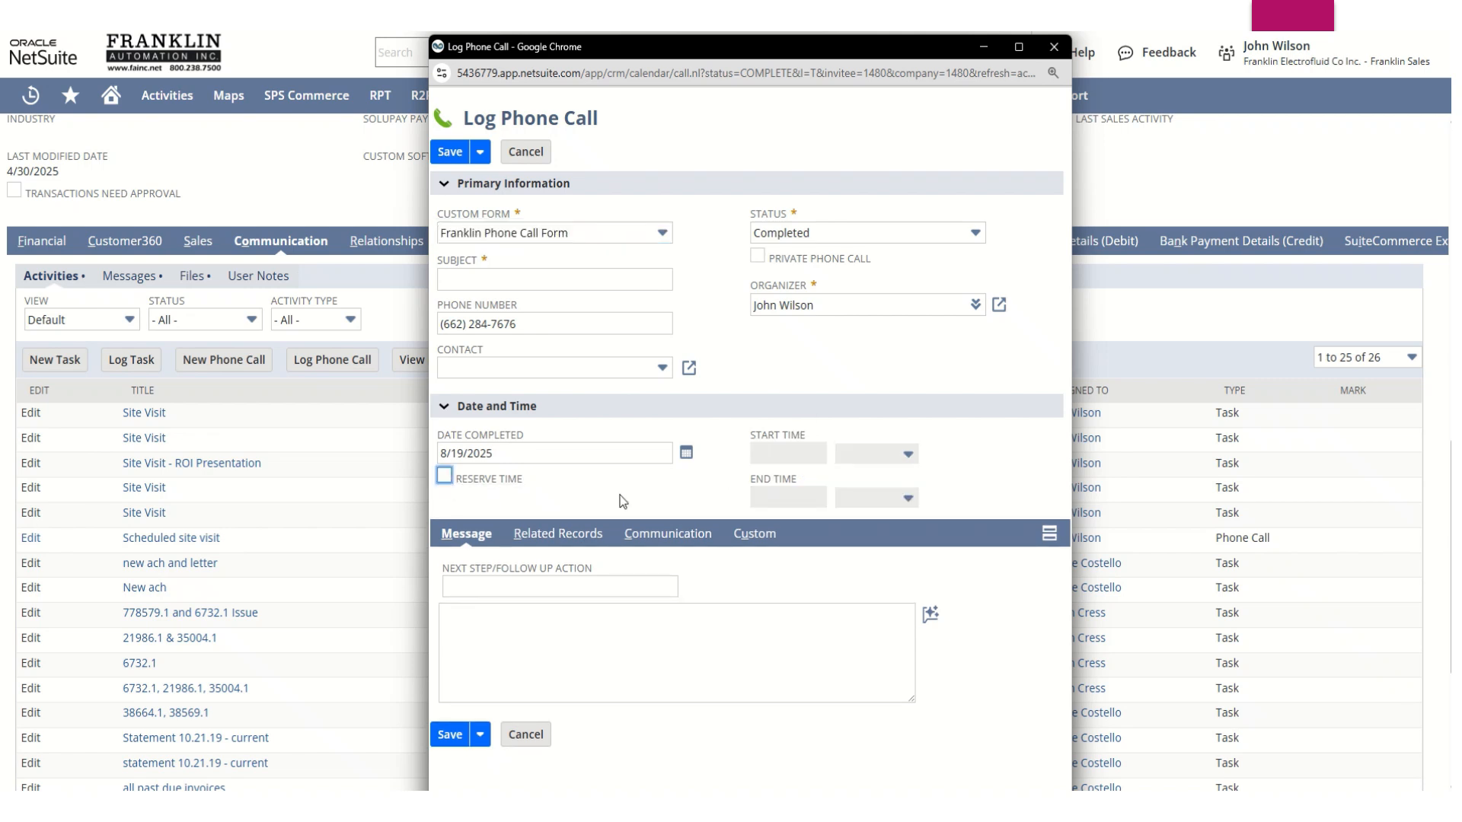
pyautogui.click(525, 151)
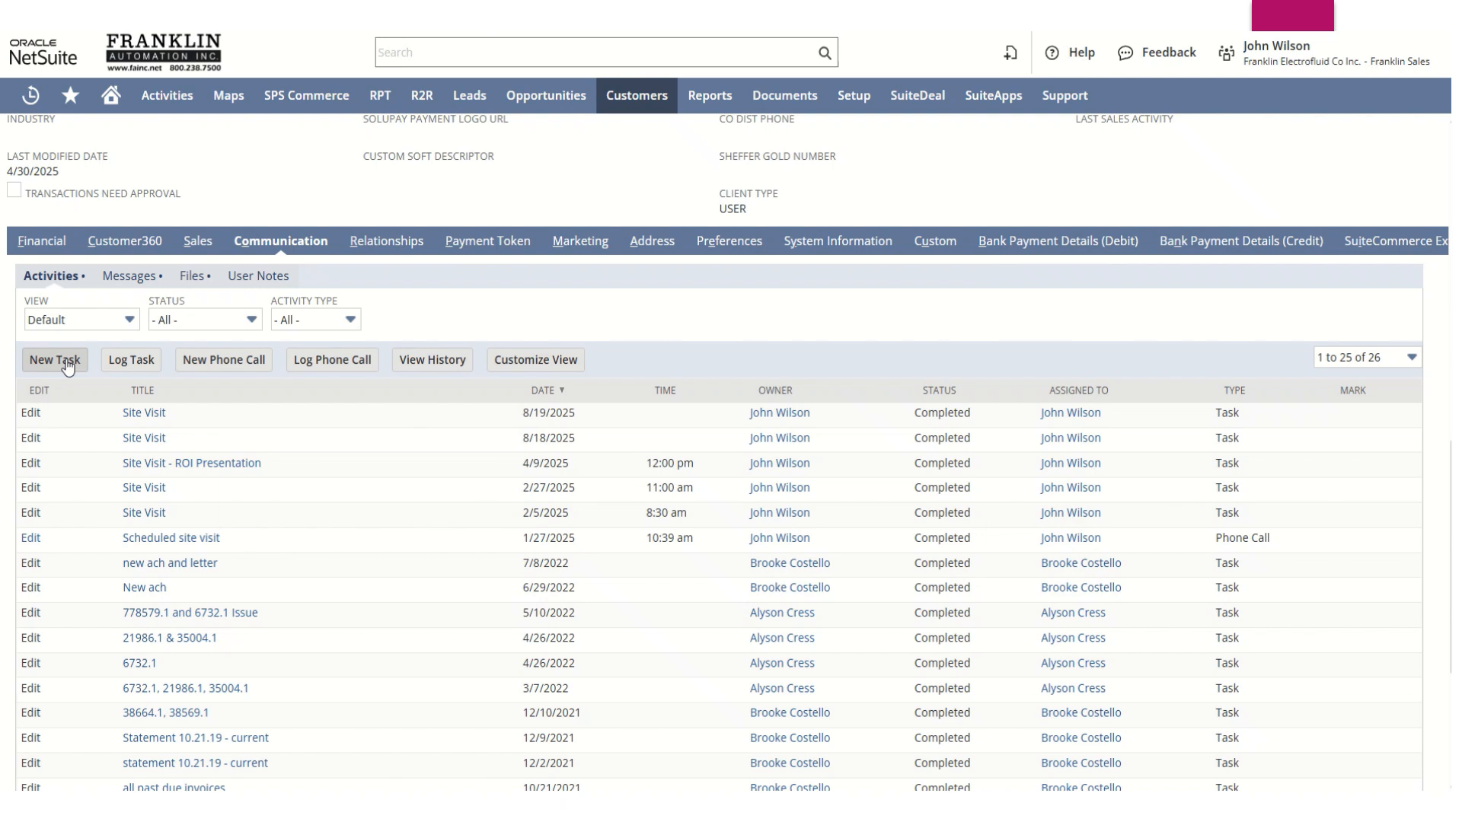
pyautogui.click(234, 374)
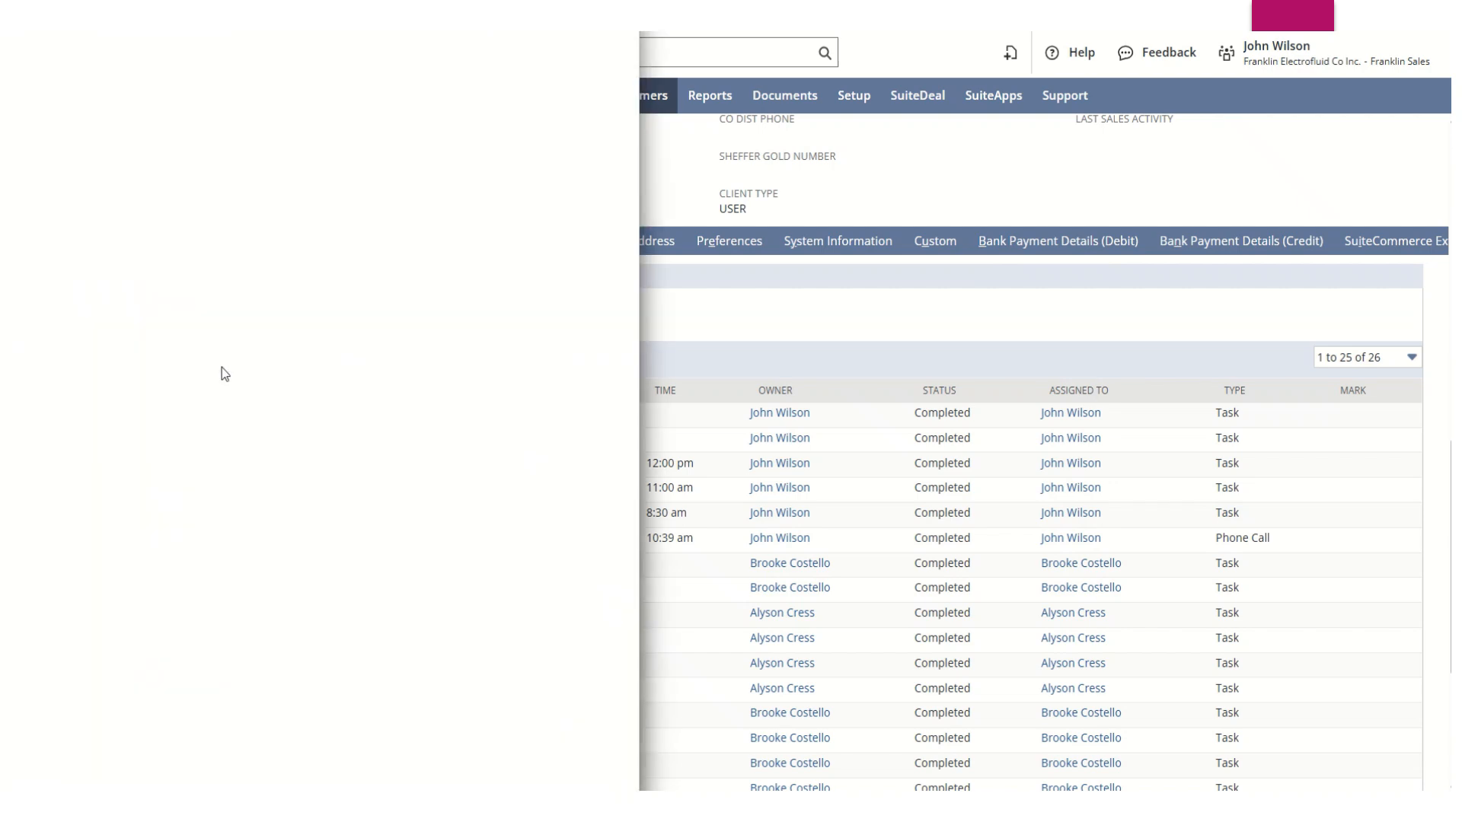
pyautogui.moveTo(518, 59); pyautogui.dragTo(180, 59)
pyautogui.moveTo(148, 58); pyautogui.dragTo(689, 32)
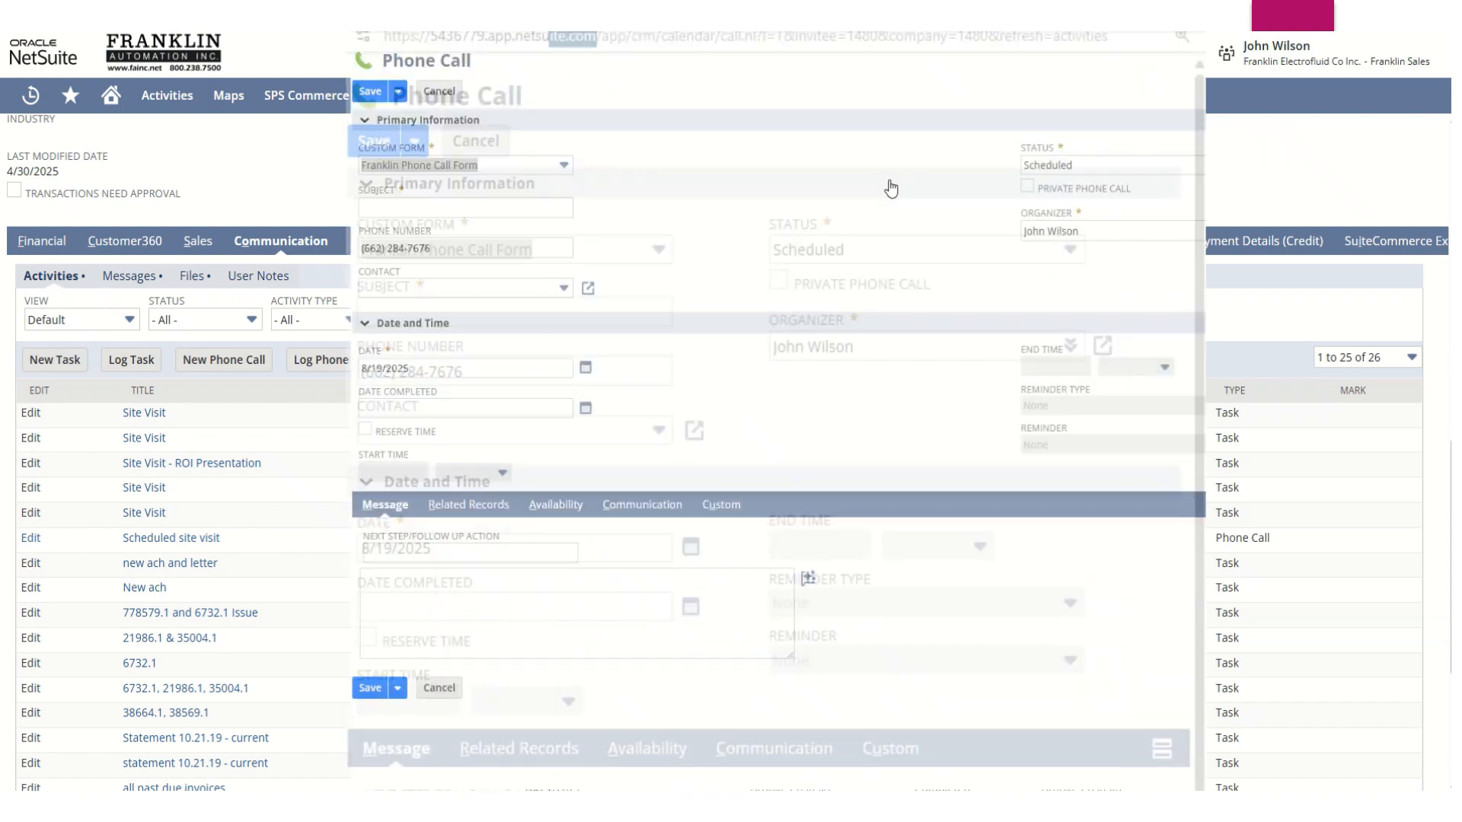
pyautogui.doubleClick(689, 32)
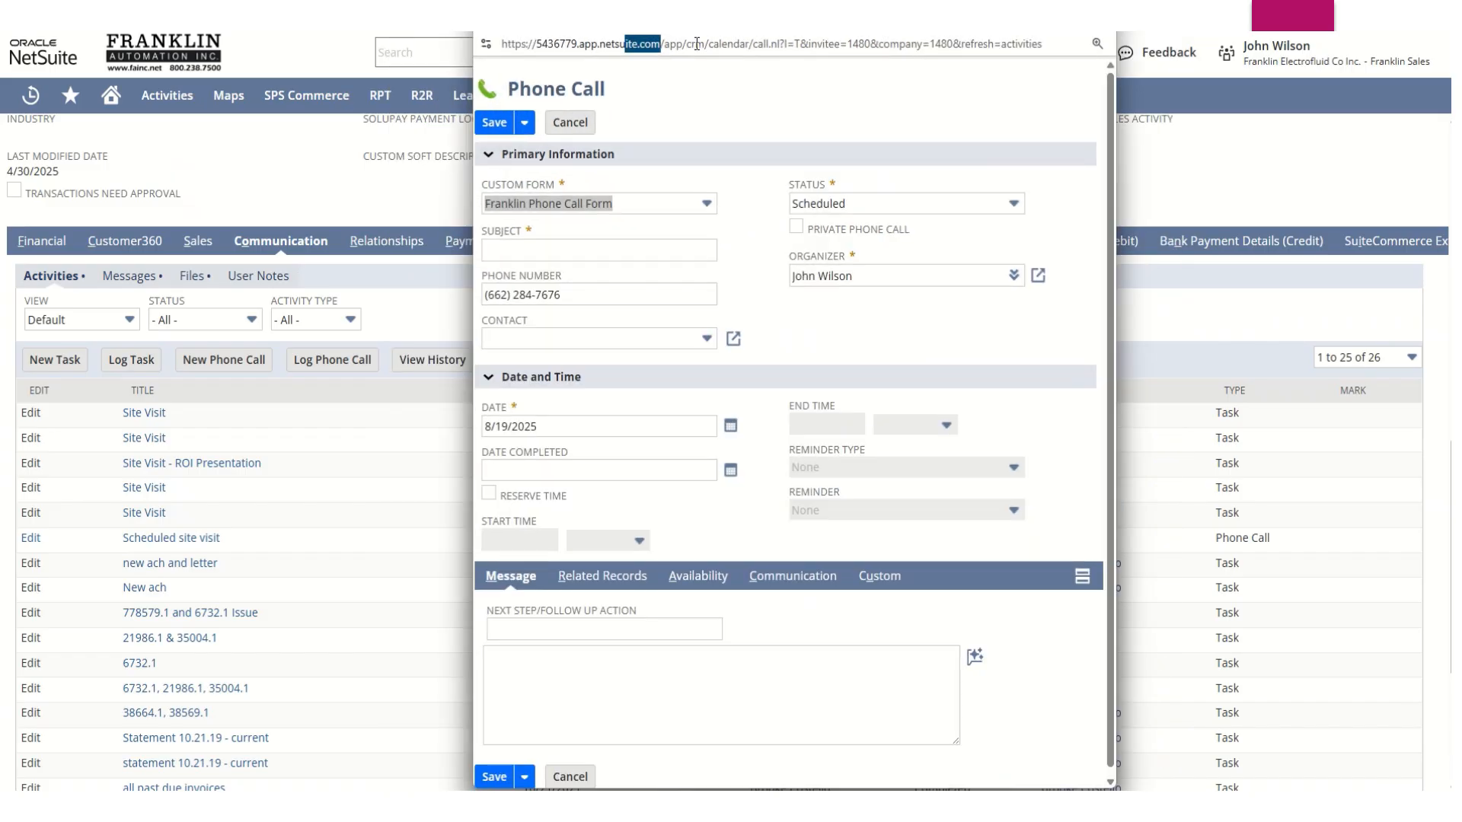
# Enter a subject about calling the contact regarding the ROI for the PV, and set the contact to the first Caterpillar person listed.
pyautogui.click(536, 327)
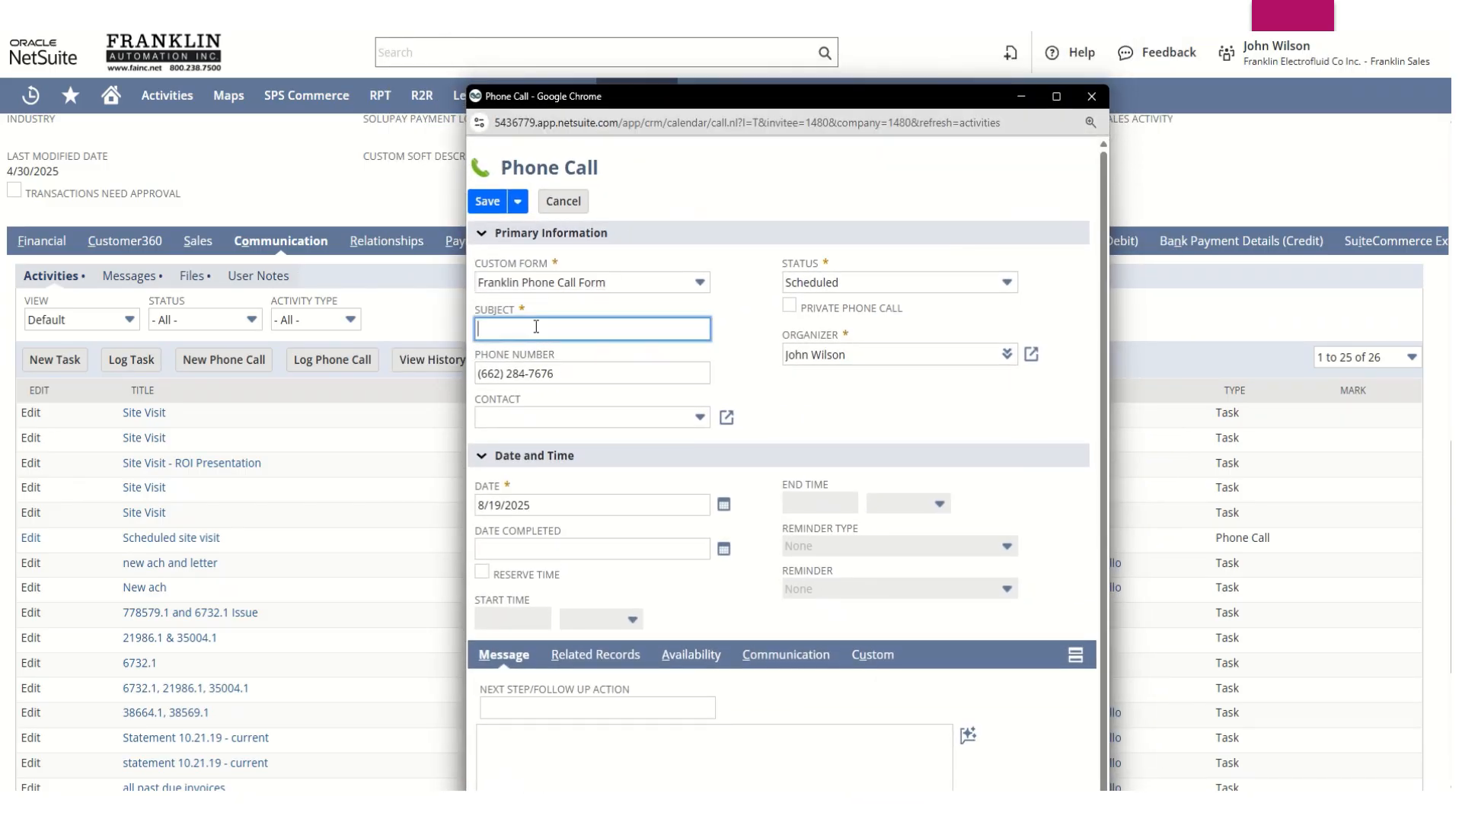
pyautogui.write('Call Brian about the ROI for the PV')
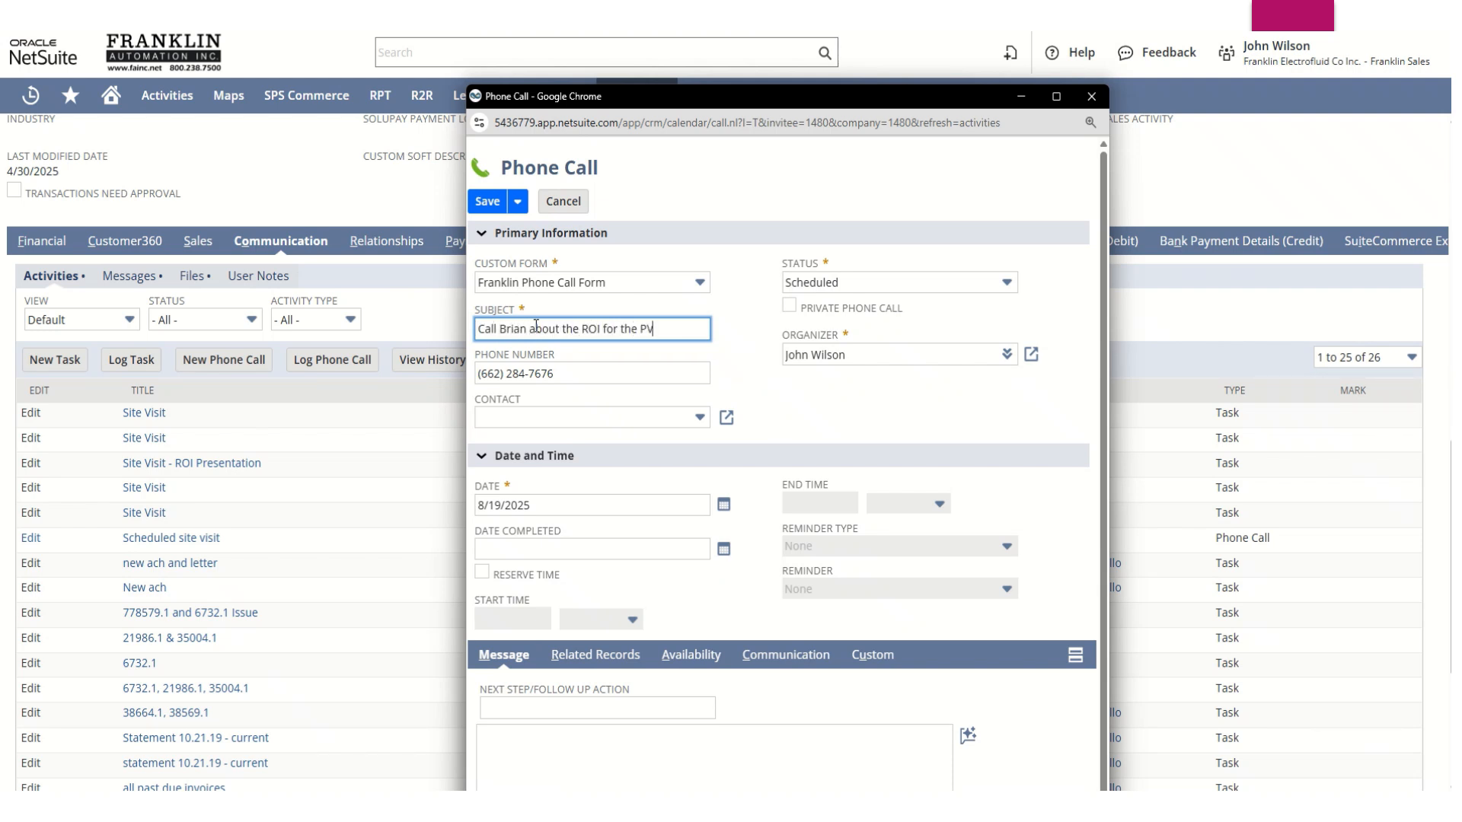
pyautogui.press('Tab')
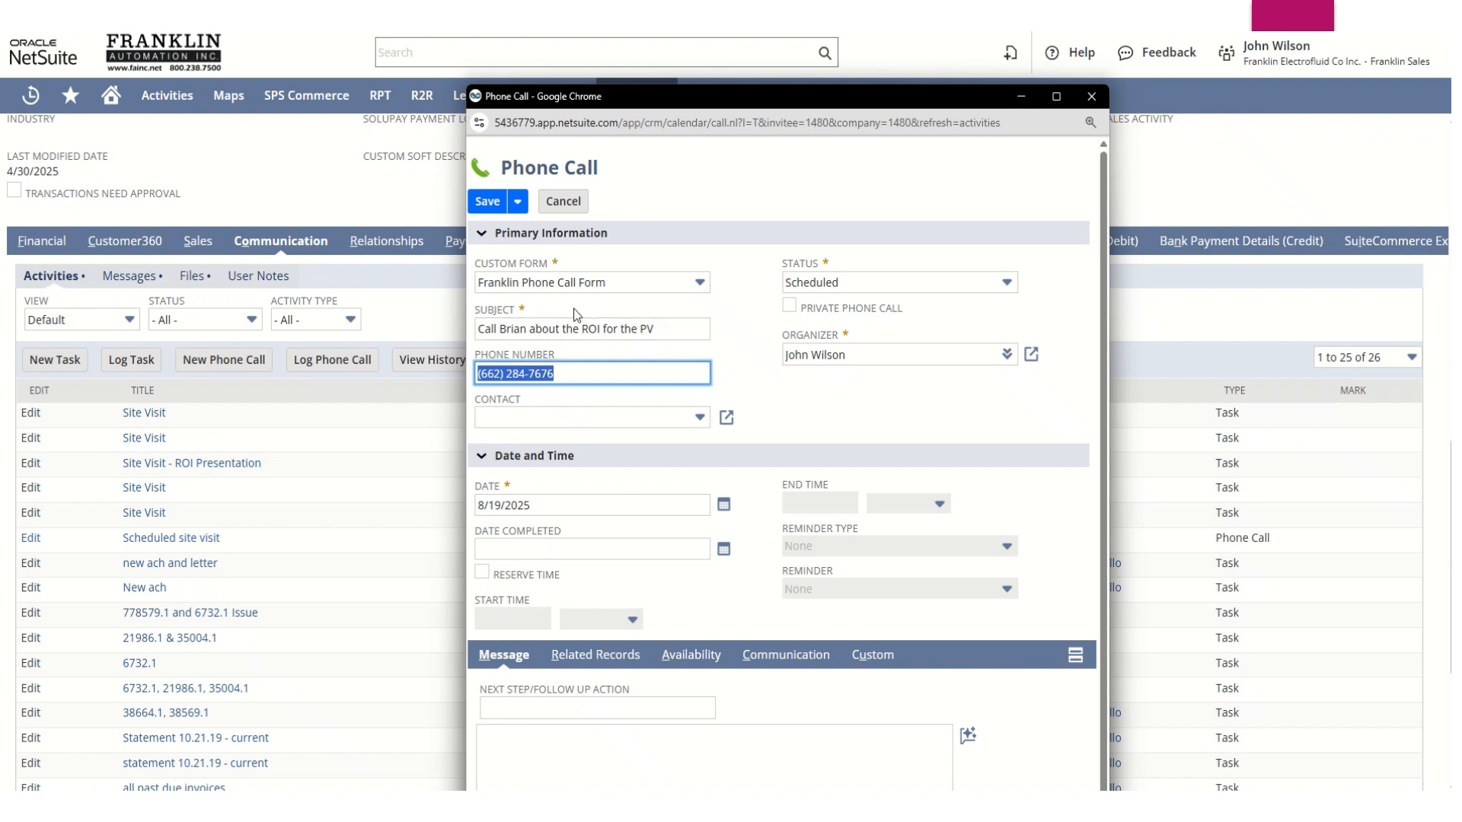
pyautogui.click(577, 411)
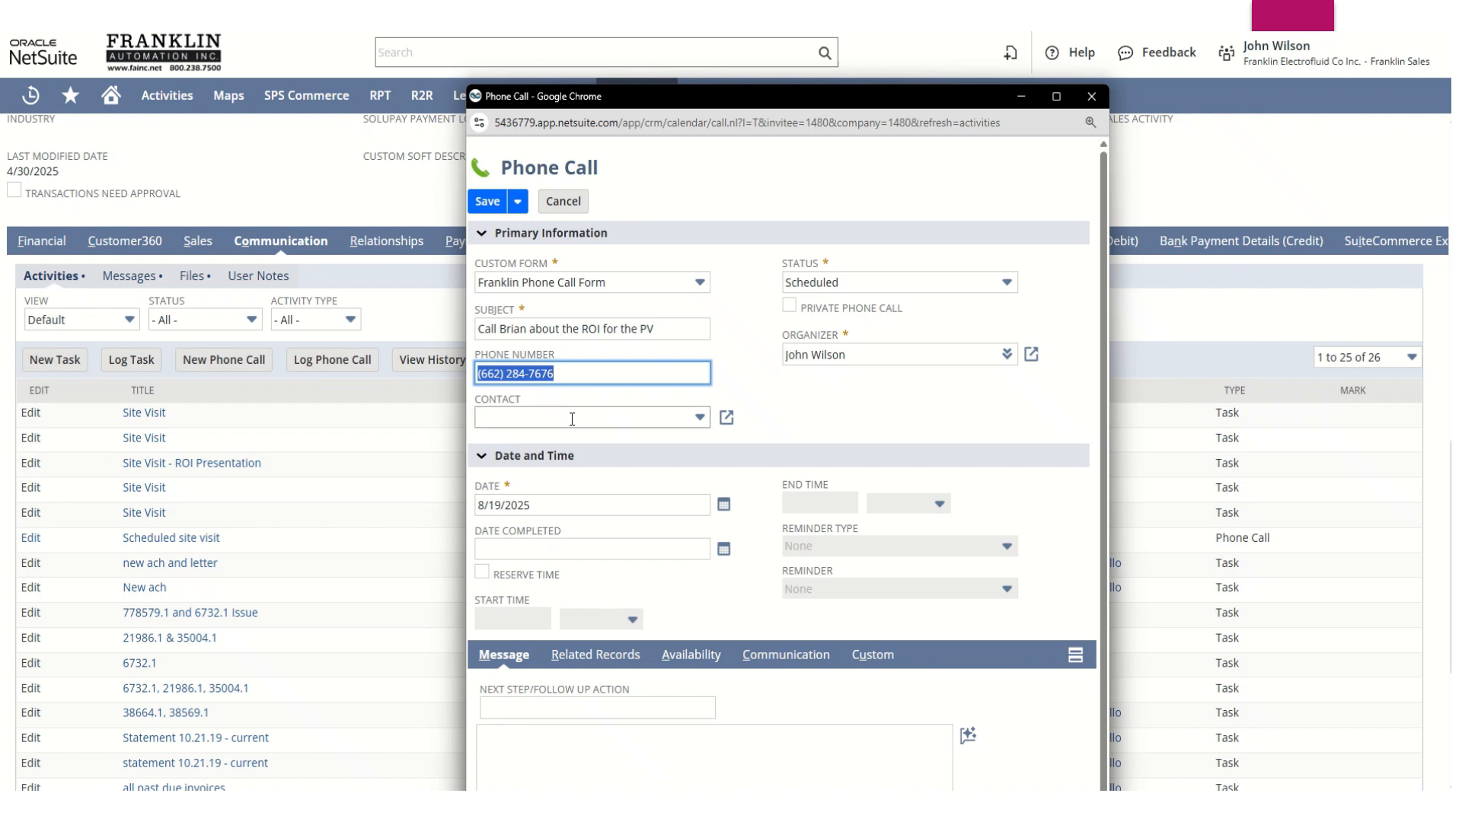
pyautogui.click(813, 466)
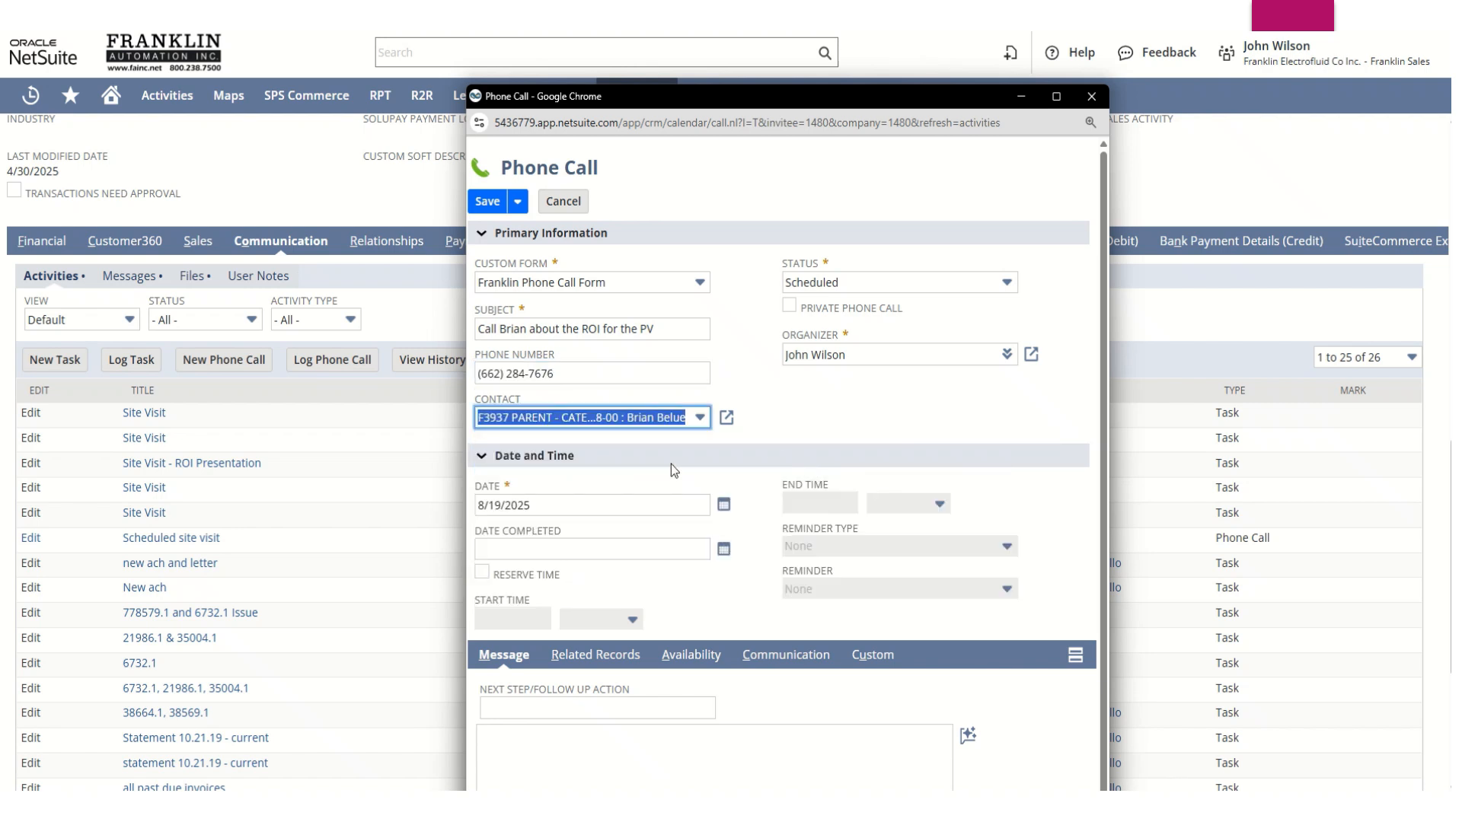
pyautogui.press('Tab')
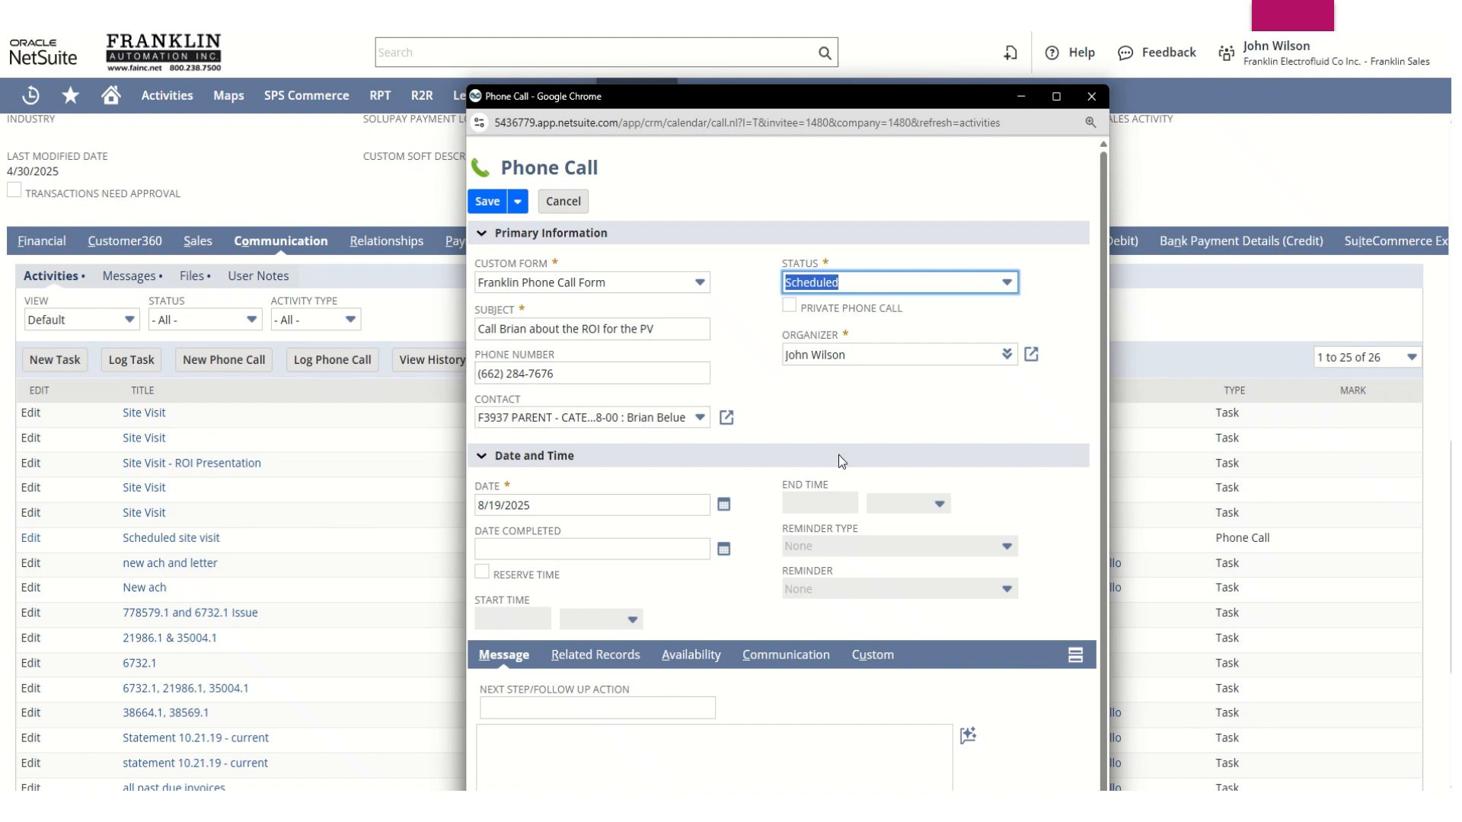
# Set the phone call's date to 8/25/2025 and reserve time for it.
pyautogui.scroll(-1, 839, 395)
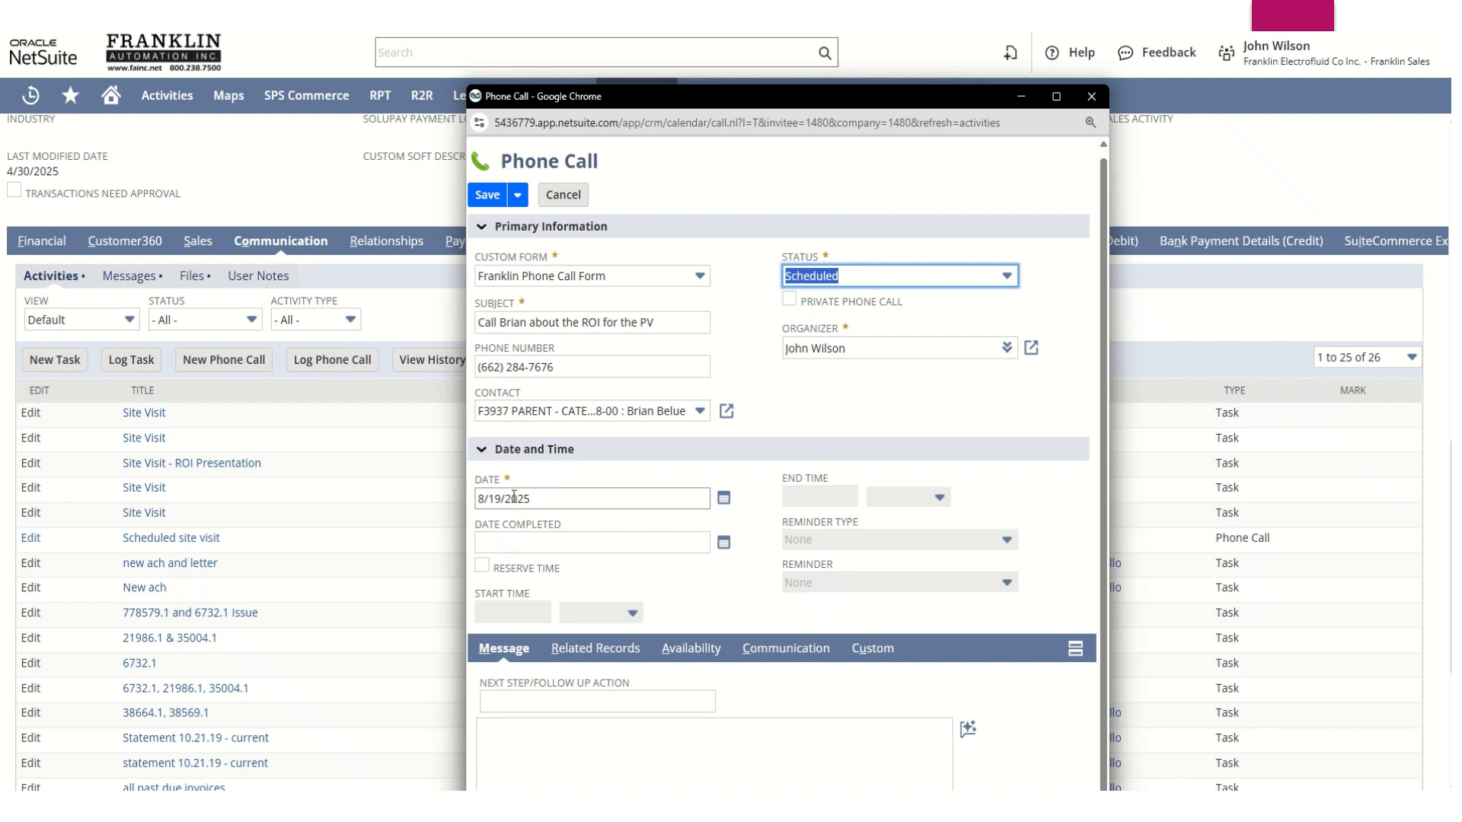
pyautogui.click(723, 498)
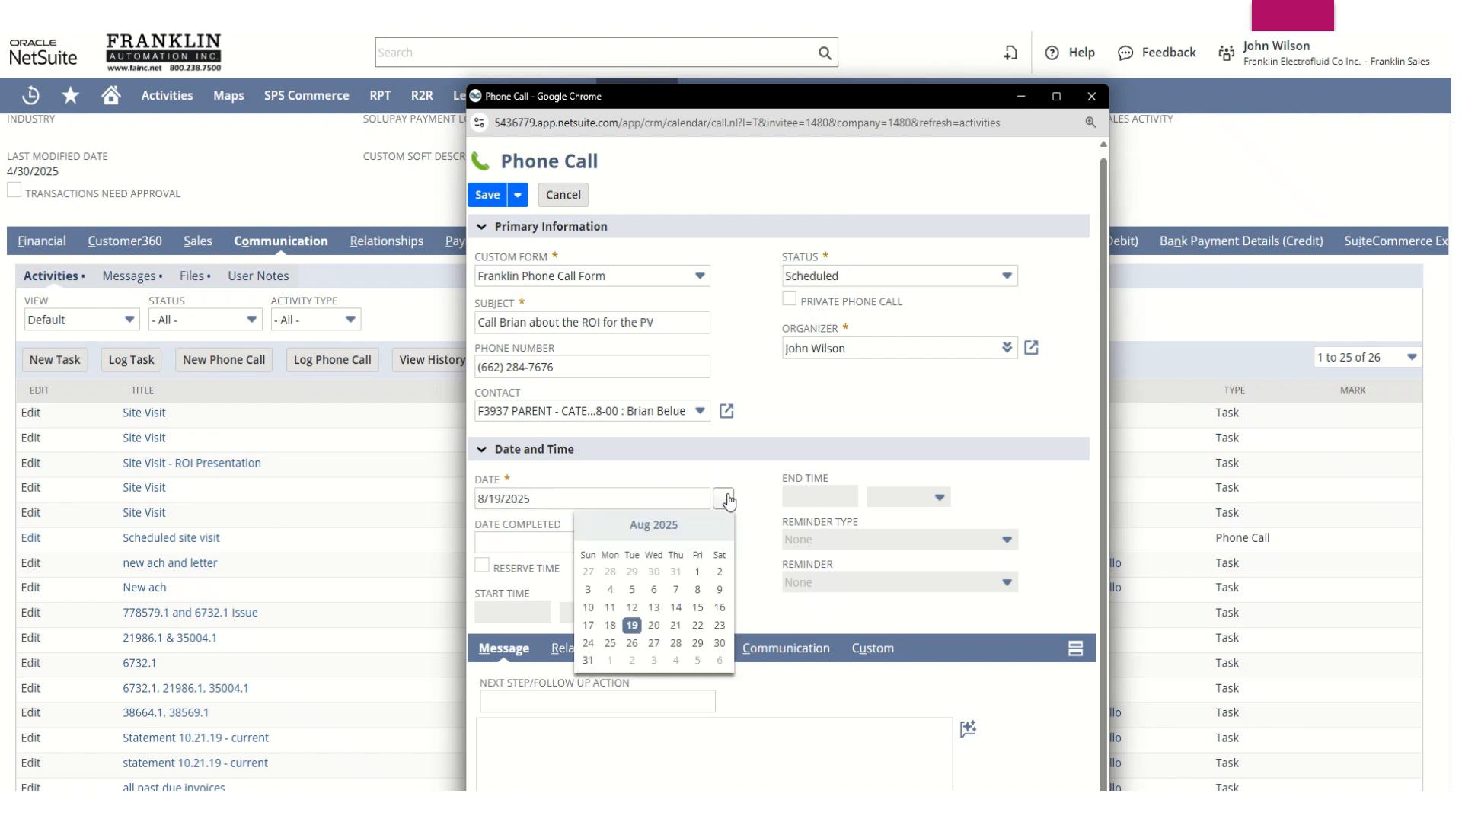
pyautogui.click(611, 645)
pyautogui.click(482, 565)
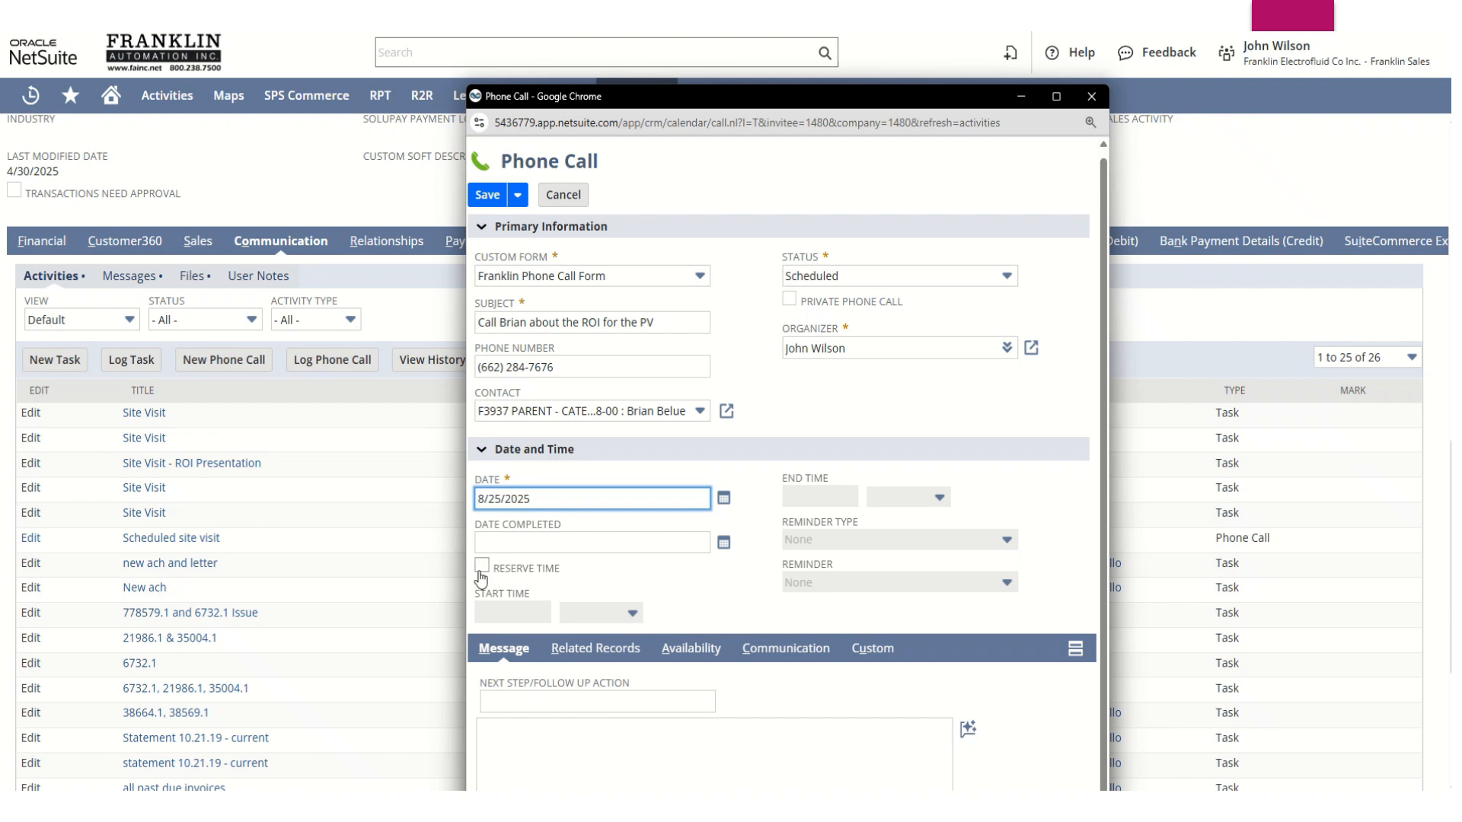
# Set the phone call's end time to 8:30 am.
pyautogui.click(847, 495)
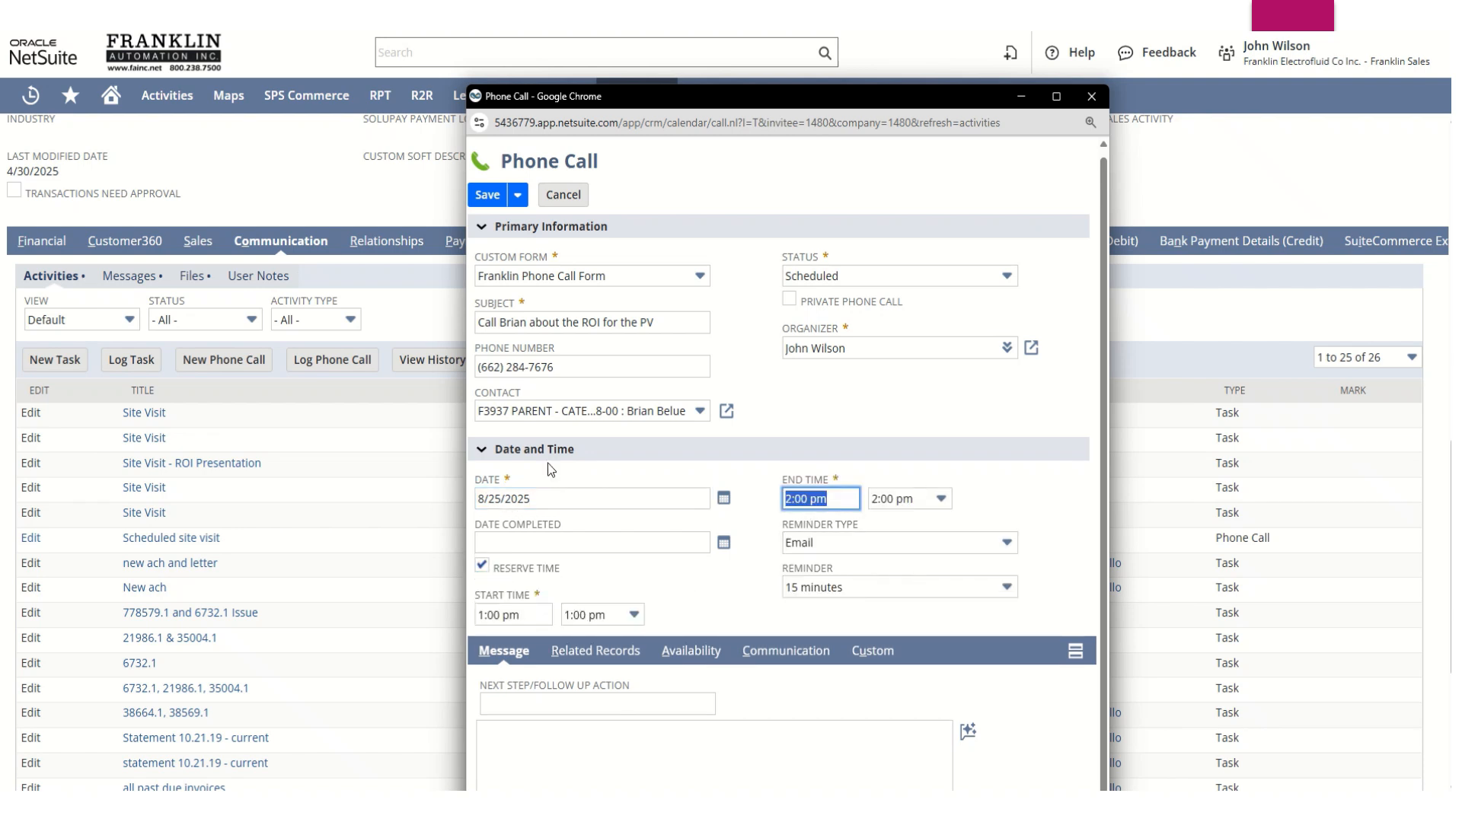
pyautogui.write('8:30')
pyautogui.press('Tab')
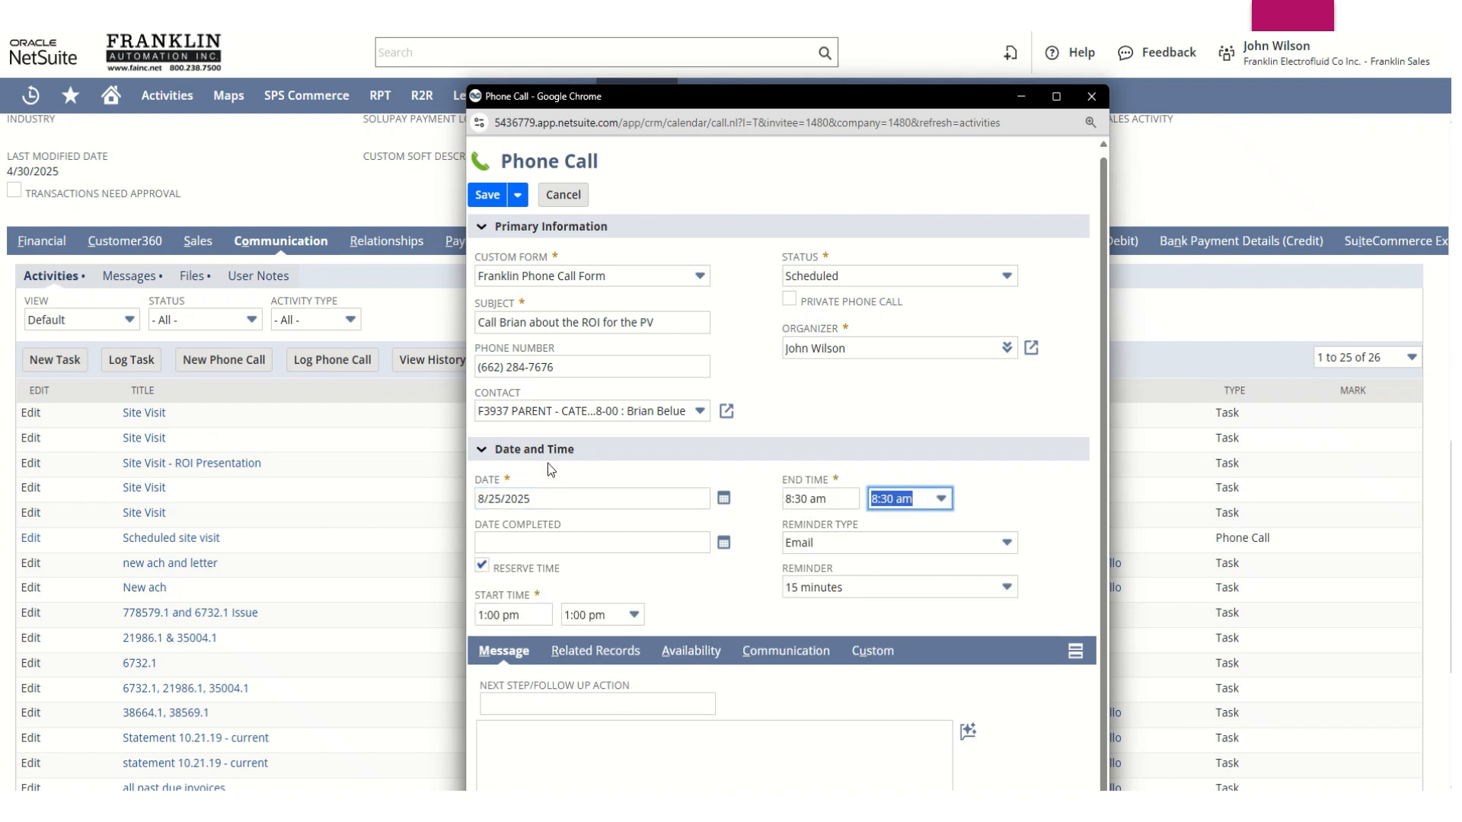
pyautogui.press('Tab')
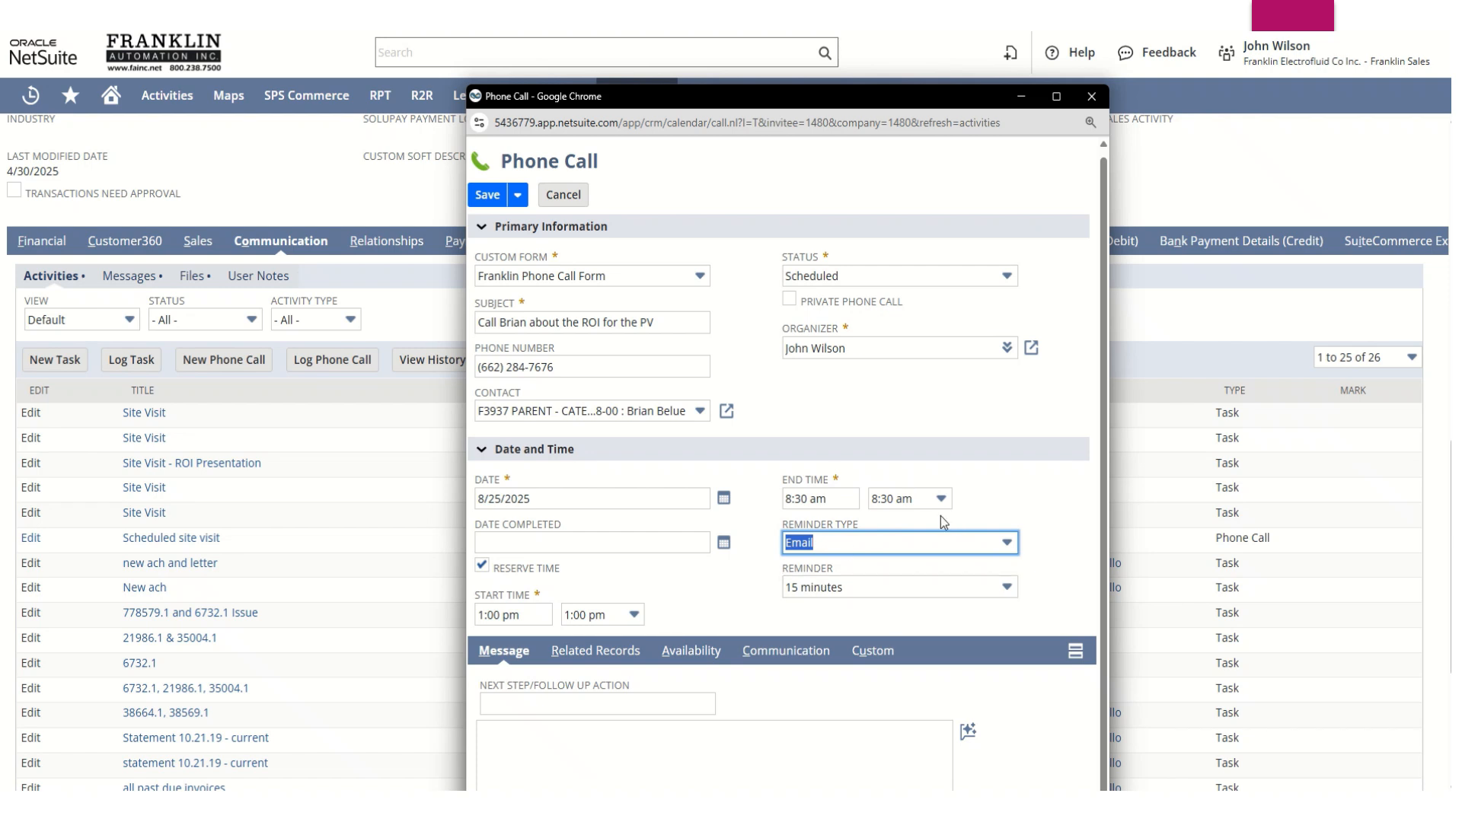
# Choose Email as the phone call's reminder type.
pyautogui.click(835, 544)
pyautogui.click(835, 543)
pyautogui.click(836, 544)
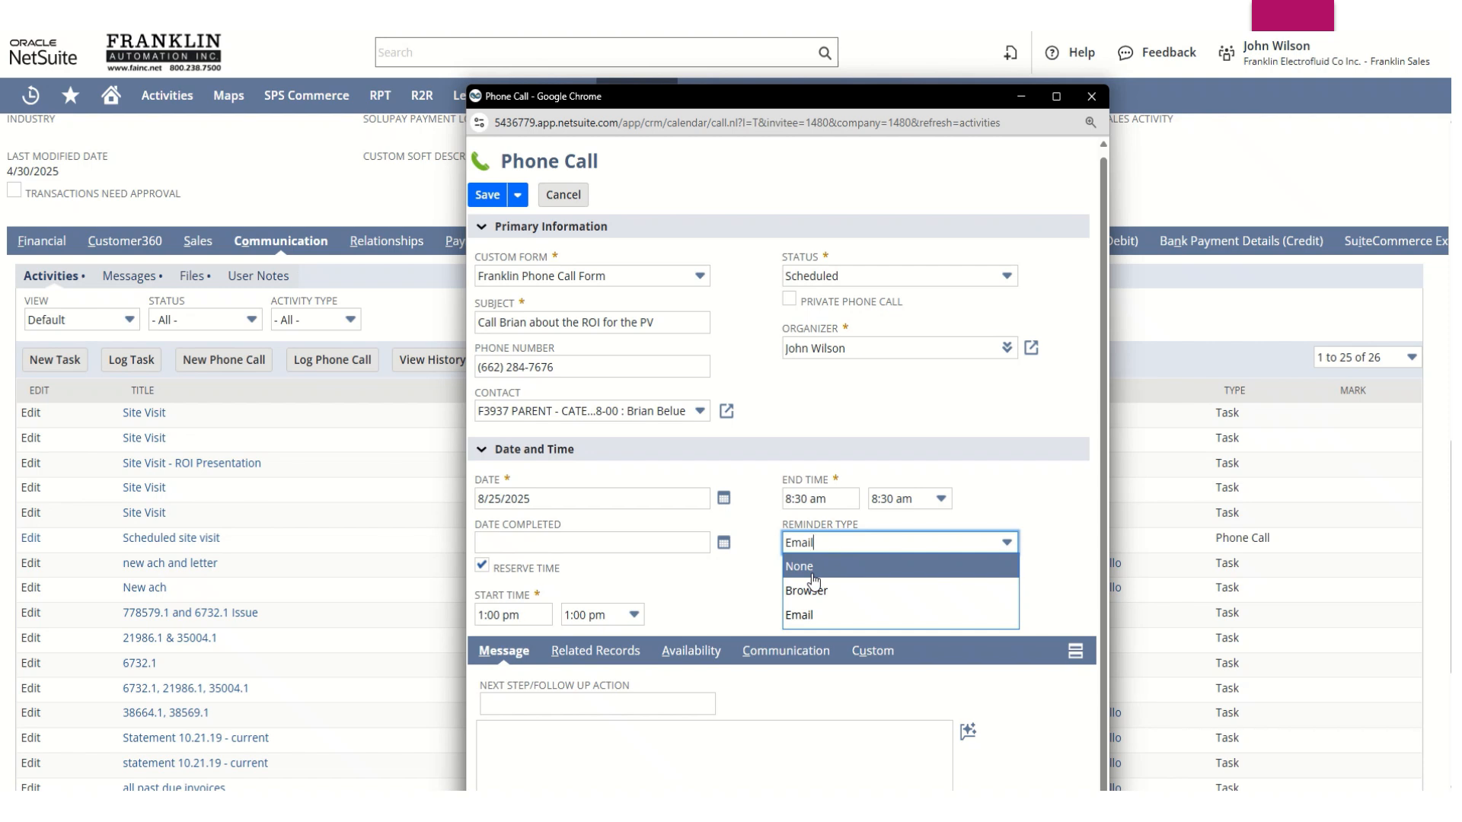
pyautogui.click(820, 617)
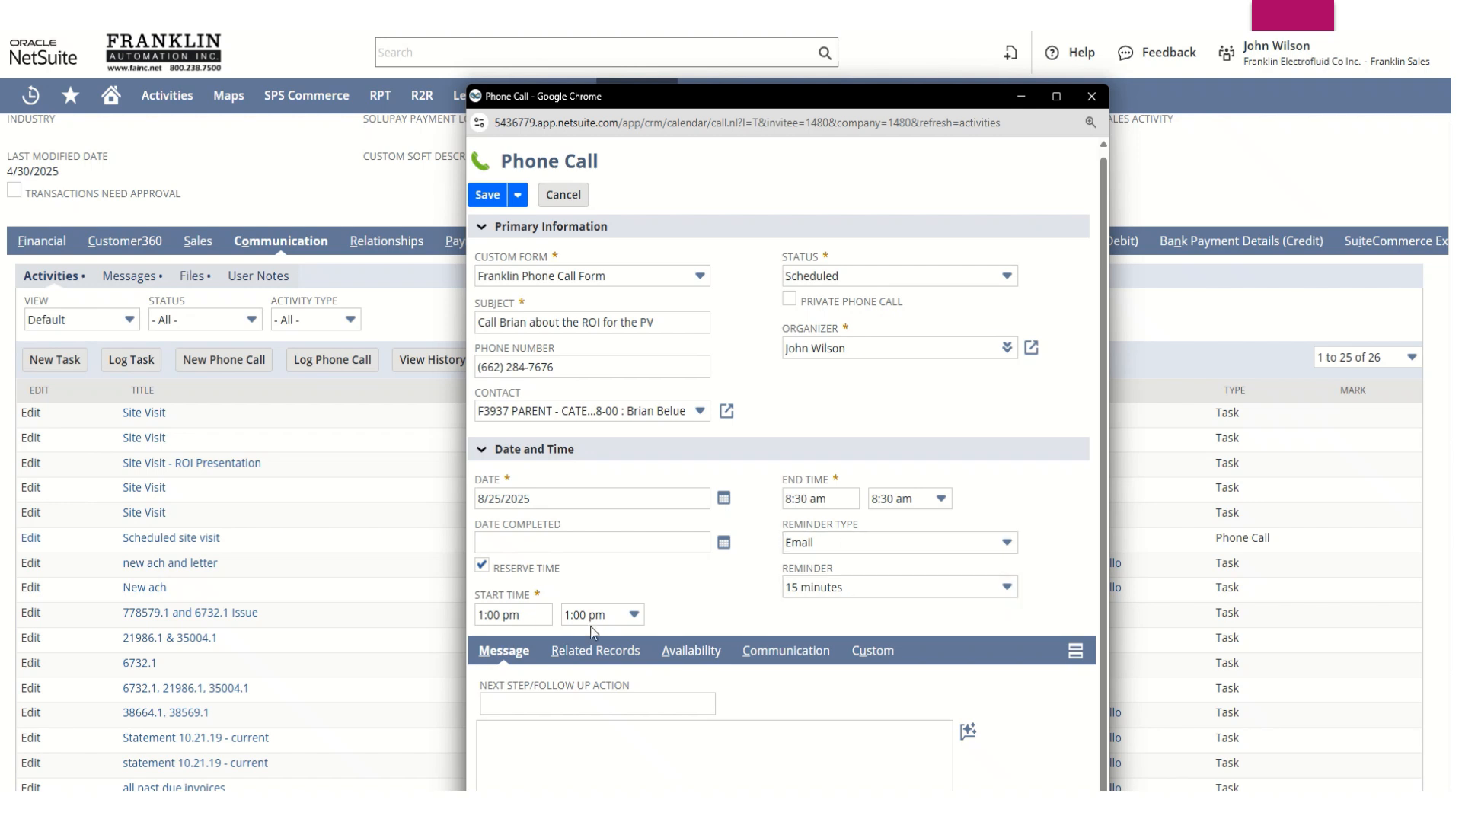
# Set the phone call's start time to 8:30 am.
pyautogui.moveTo(540, 614); pyautogui.dragTo(3, 558)
pyautogui.write('8:30')
pyautogui.press('Tab')
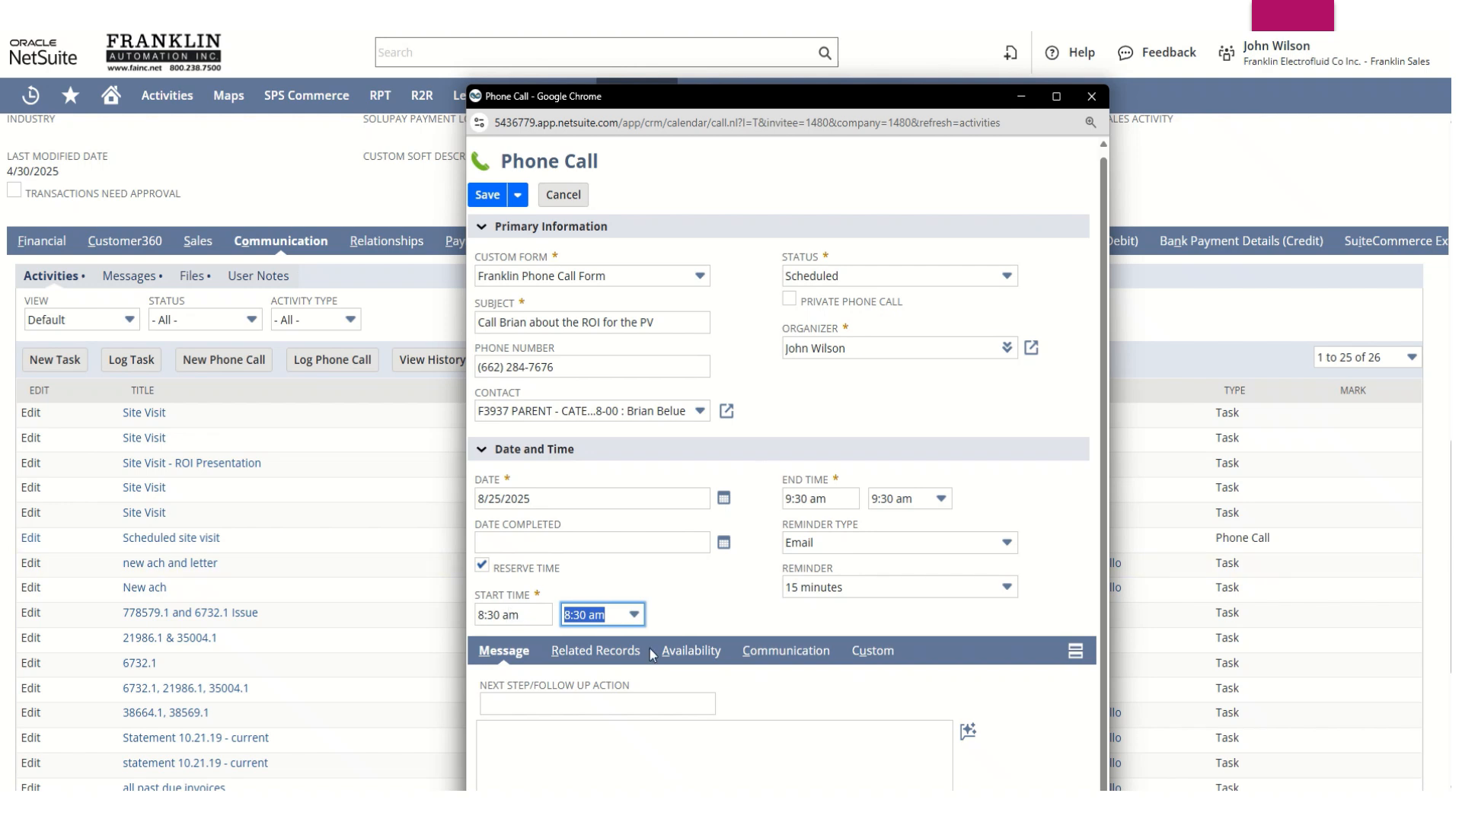
pyautogui.click(666, 623)
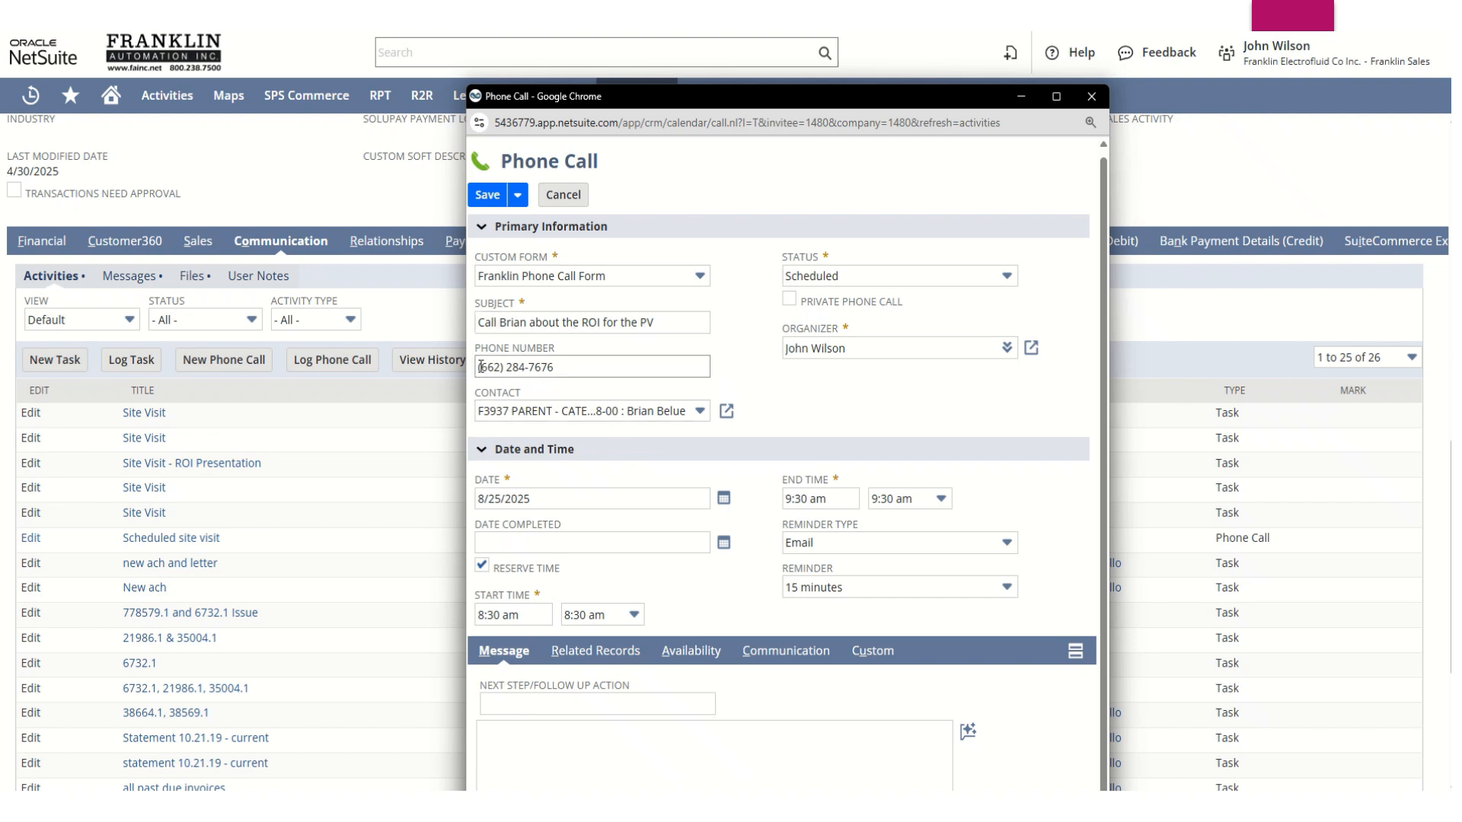
# Enter the message "Completed ROI presentation and when we can present it." and save the phone call.
pyautogui.click(609, 766)
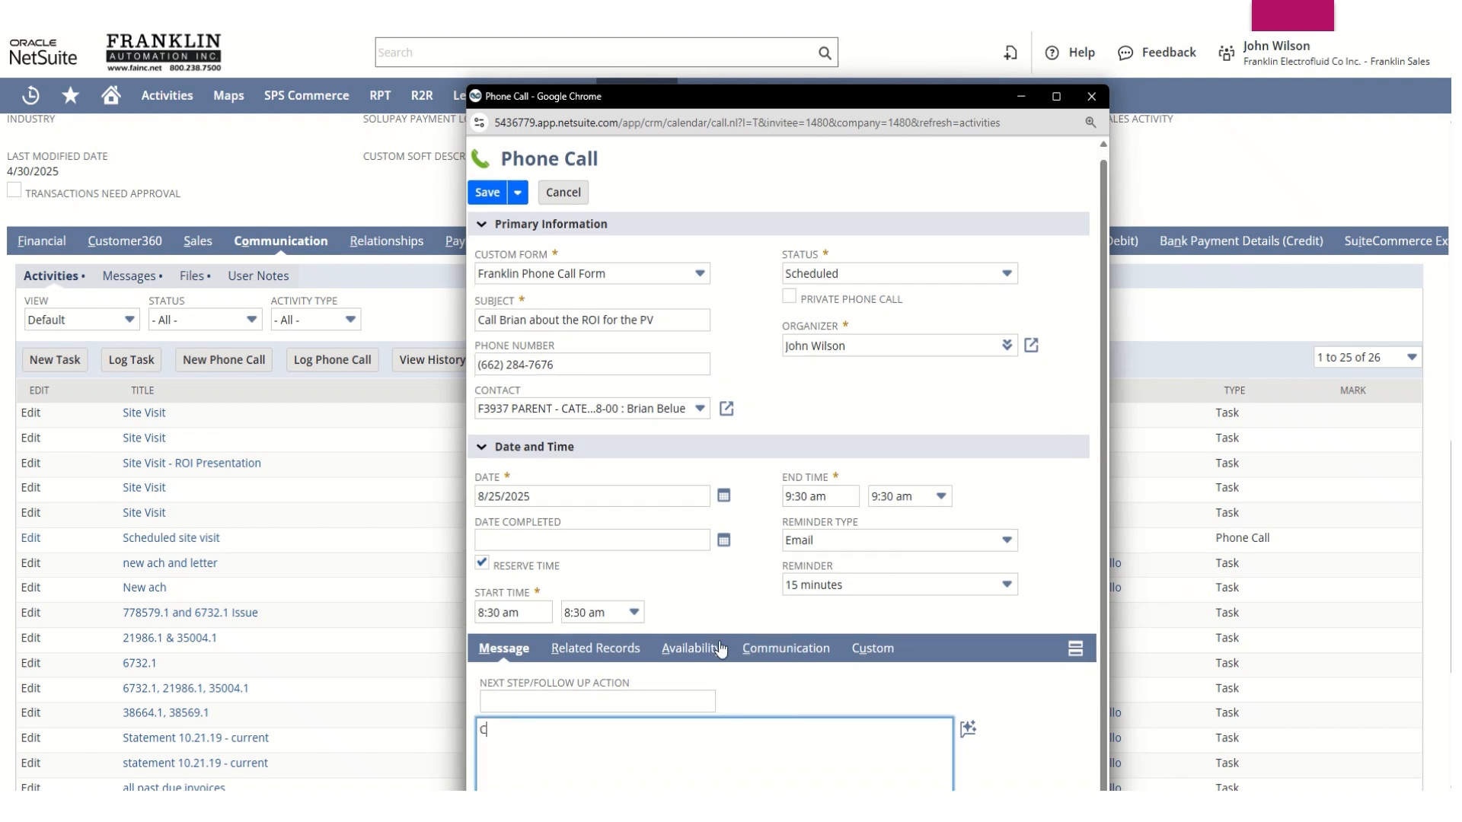
pyautogui.write('Comple')
pyautogui.write('ted Pre')
pyautogui.write('ROI presentatio')
pyautogui.write('n and we')
pyautogui.press('BackSpace')
pyautogui.write('hen we can p')
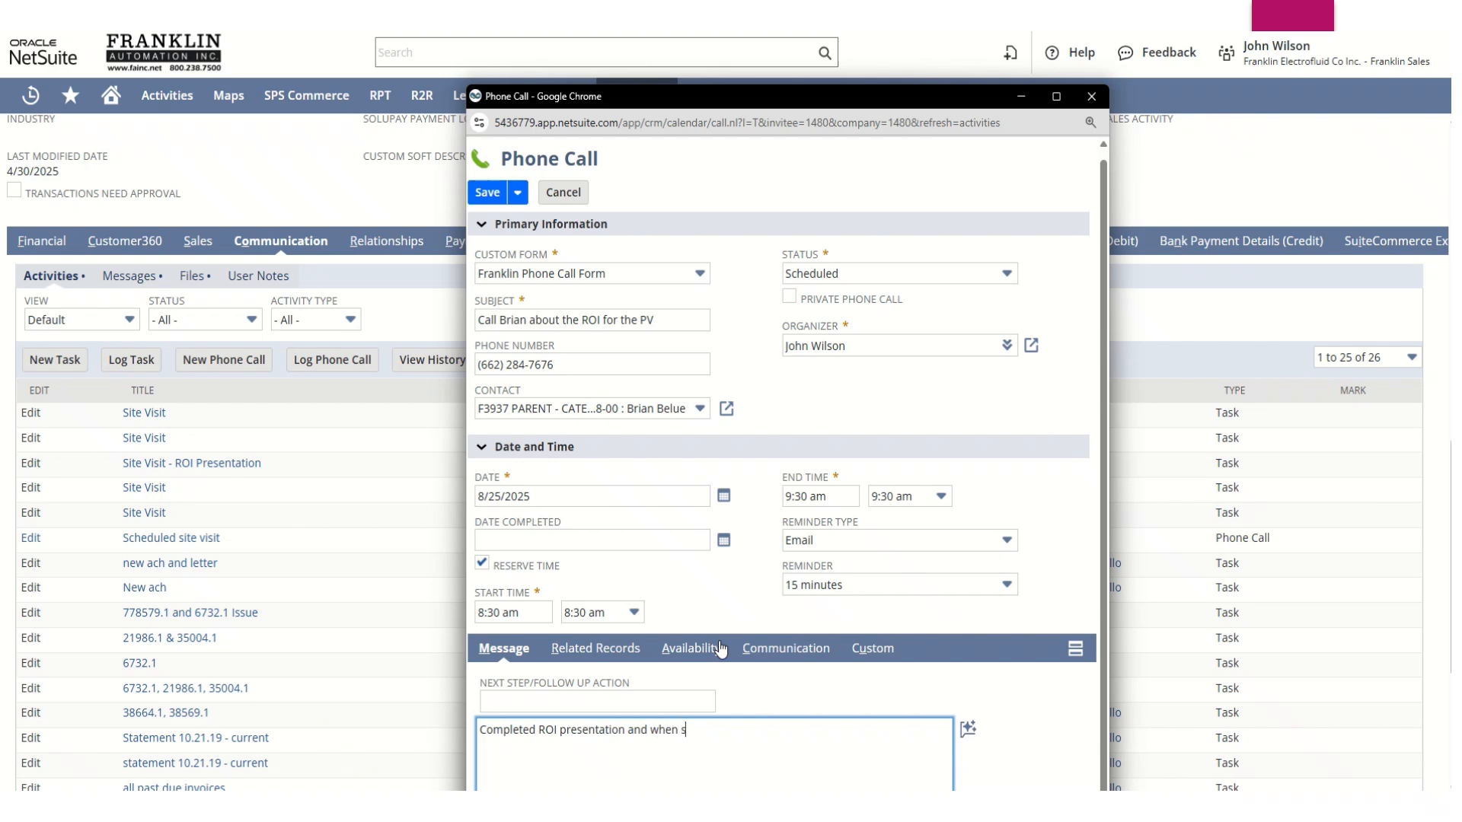
pyautogui.write('resent it.')
pyautogui.press('Tab')
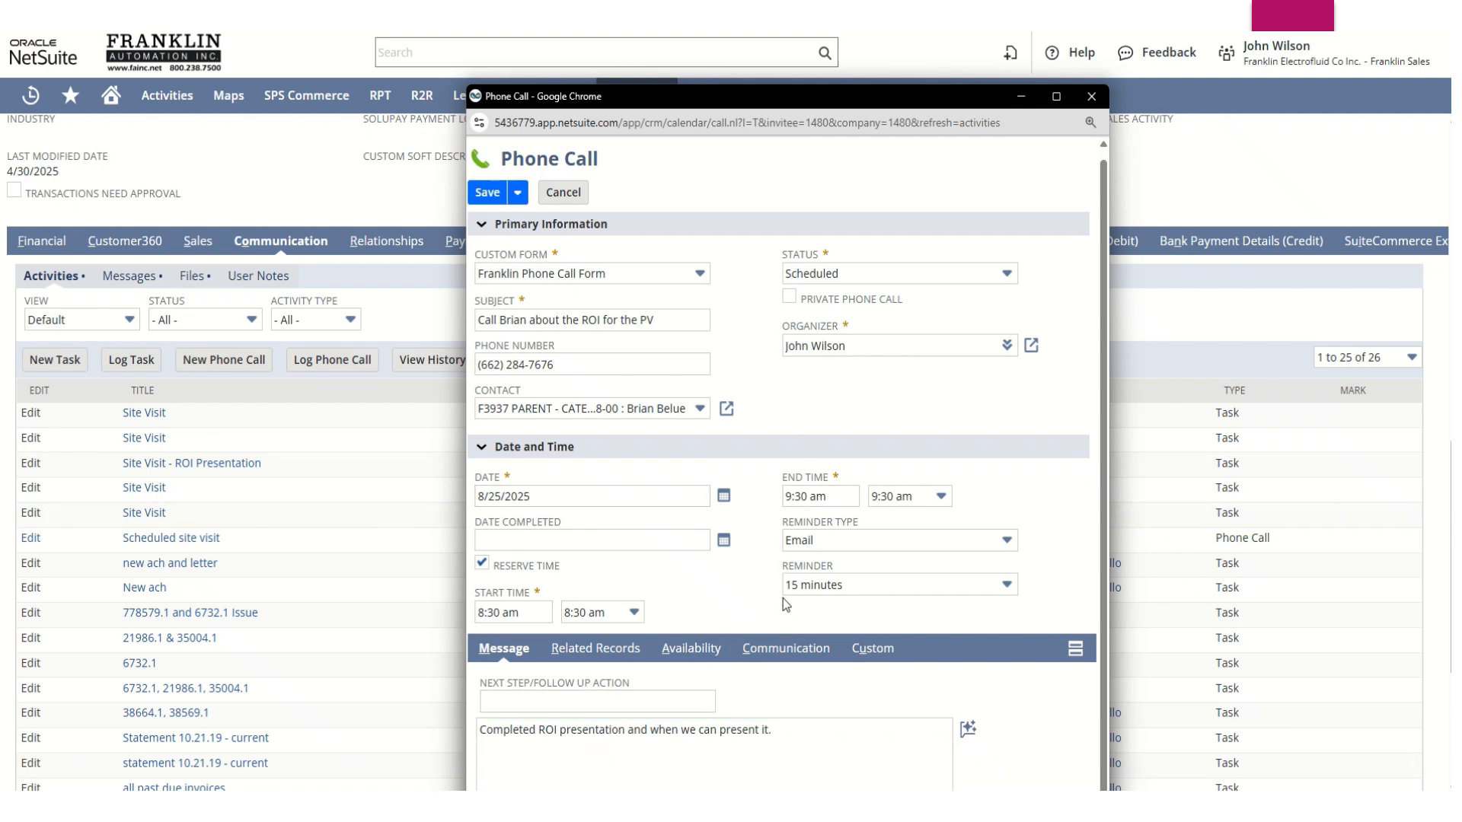
pyautogui.click(485, 194)
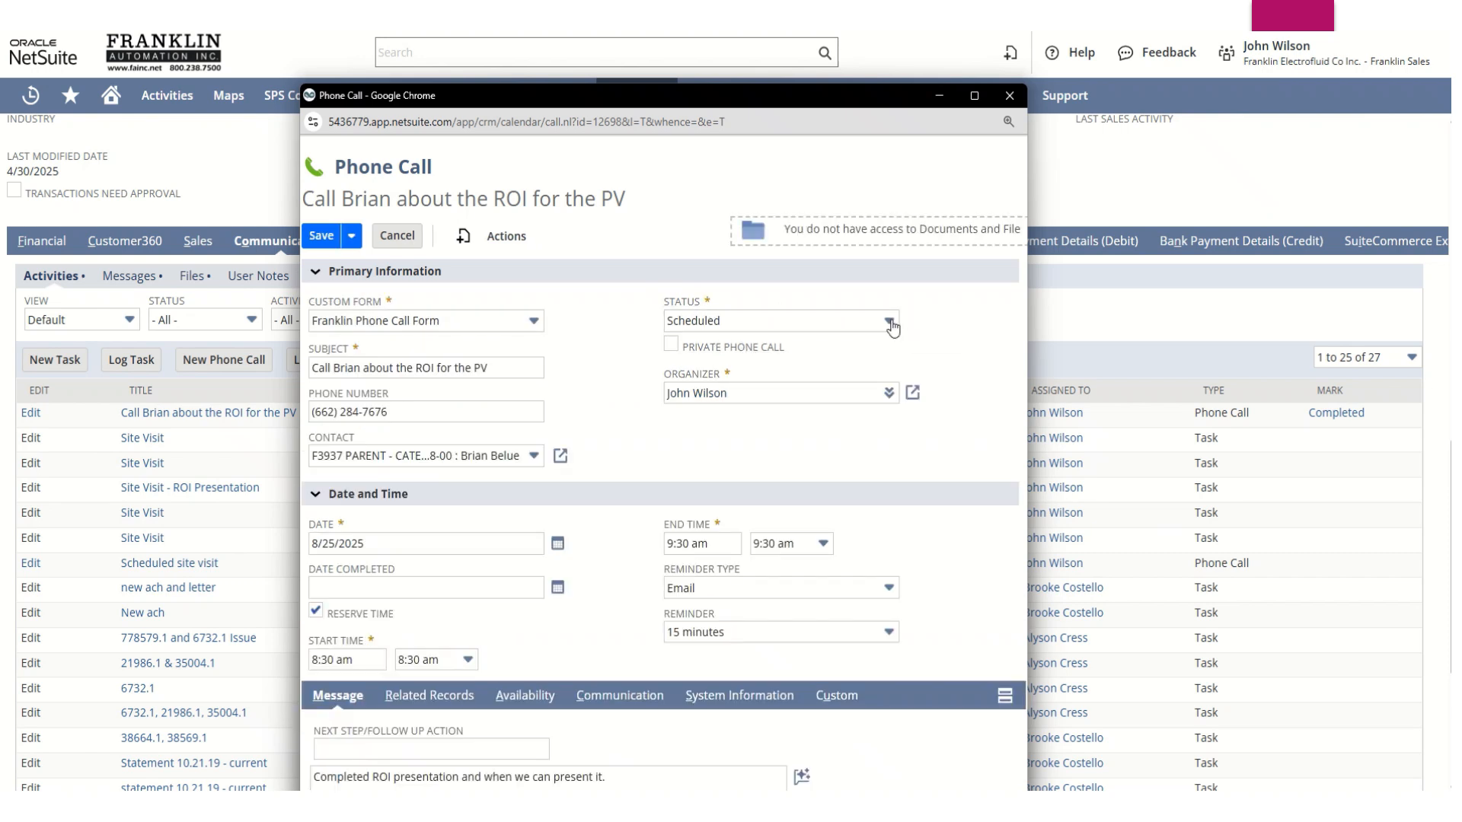
# Change the status of the scheduled ROI phone call to Completed and save it.
pyautogui.click(888, 321)
pyautogui.click(852, 365)
pyautogui.click(321, 236)
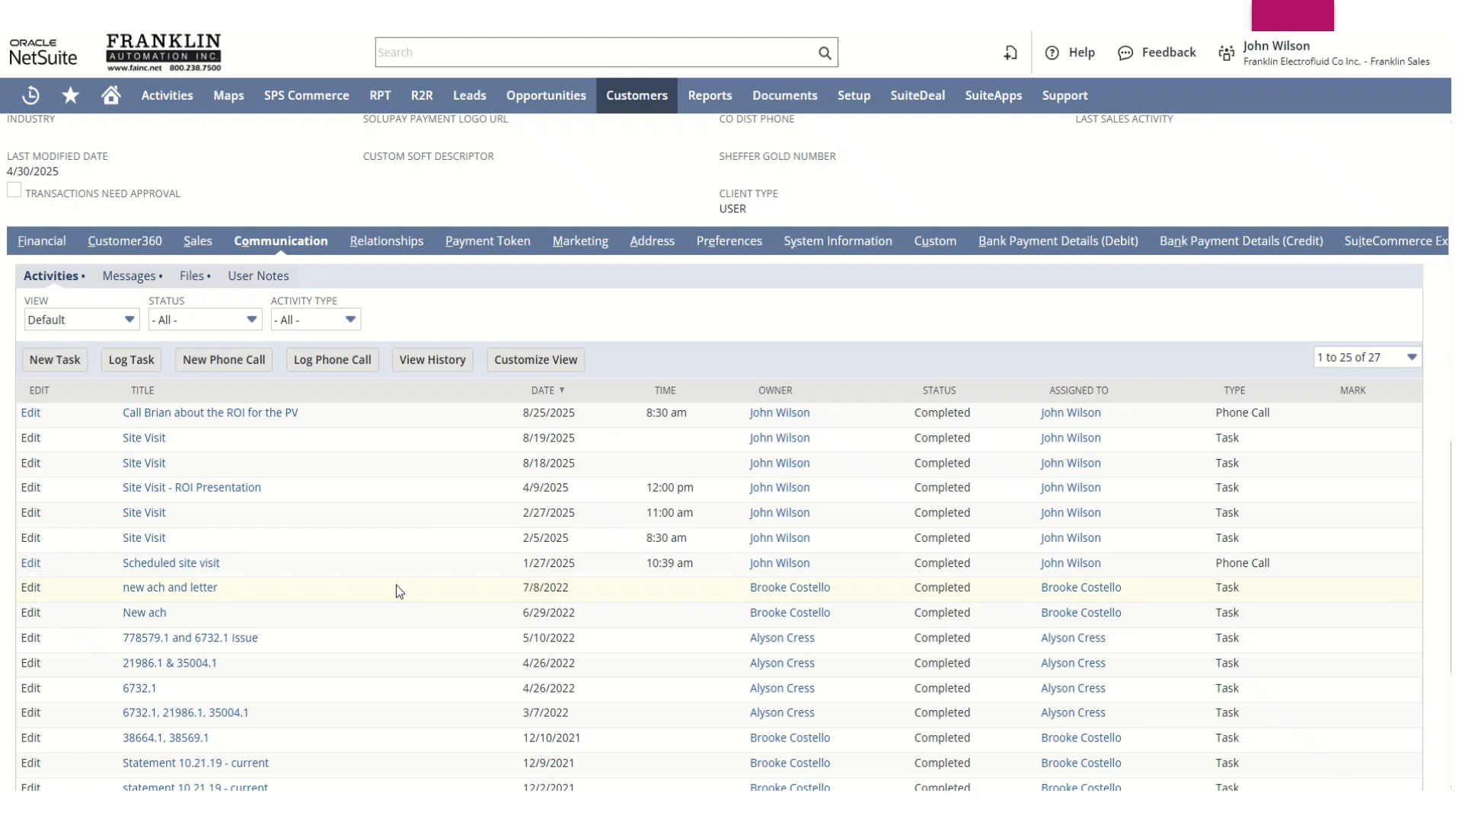
pyautogui.scroll(3, 402, 589)
pyautogui.scroll(-1, 401, 597)
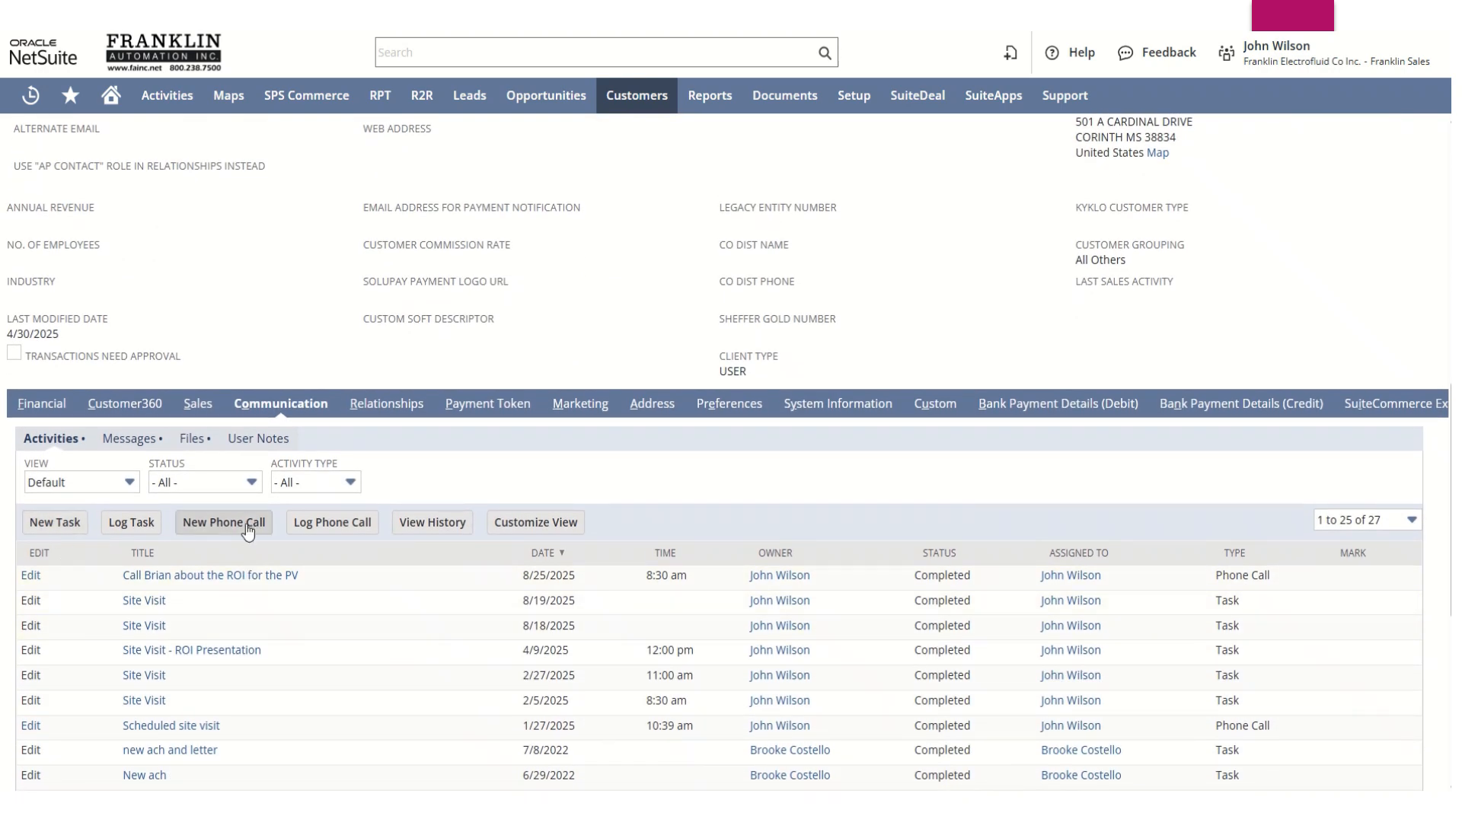
pyautogui.scroll(10, 442, 644)
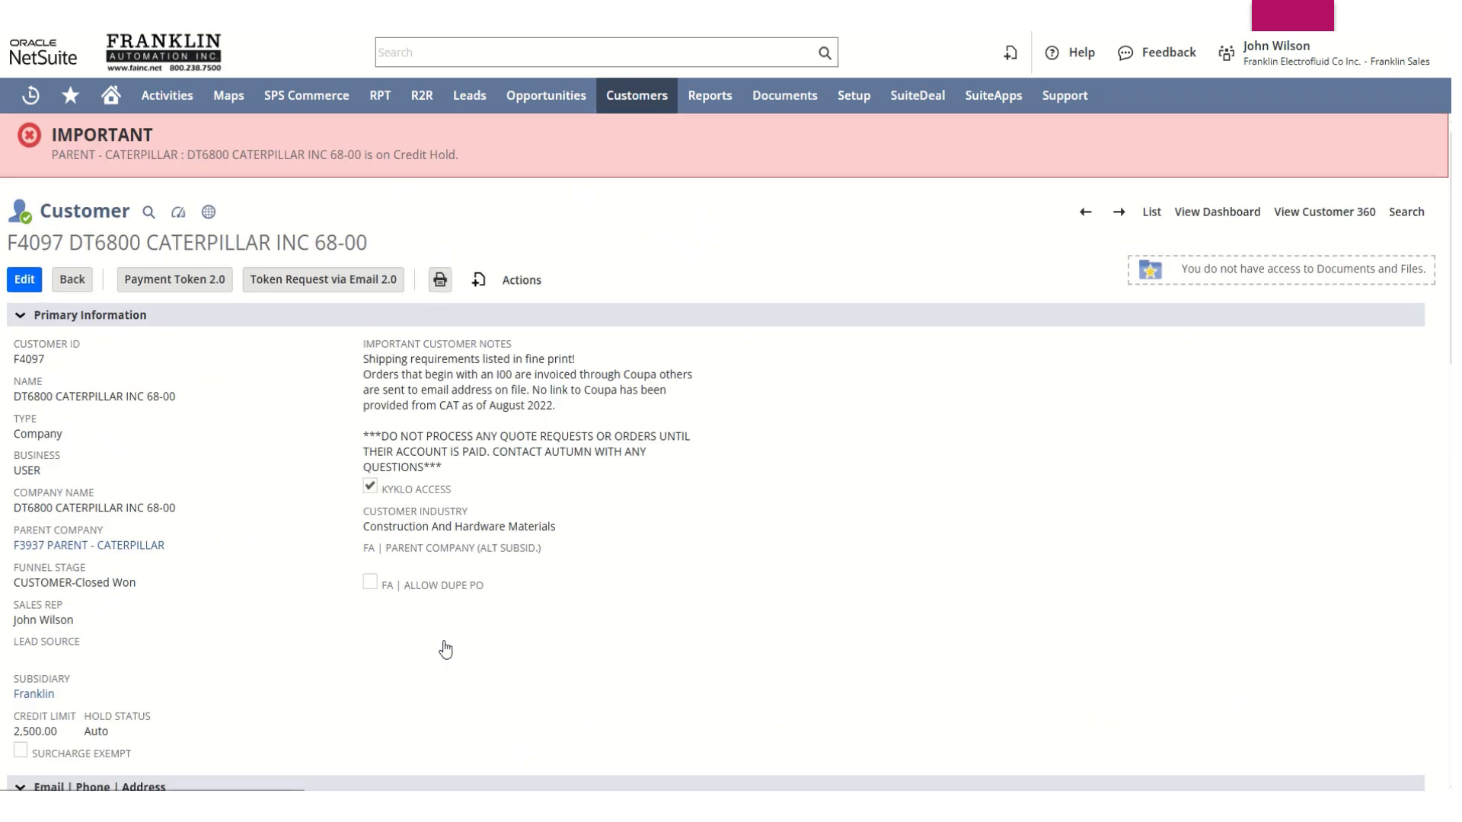
pyautogui.scroll(-5, 396, 647)
pyautogui.scroll(-4, 379, 653)
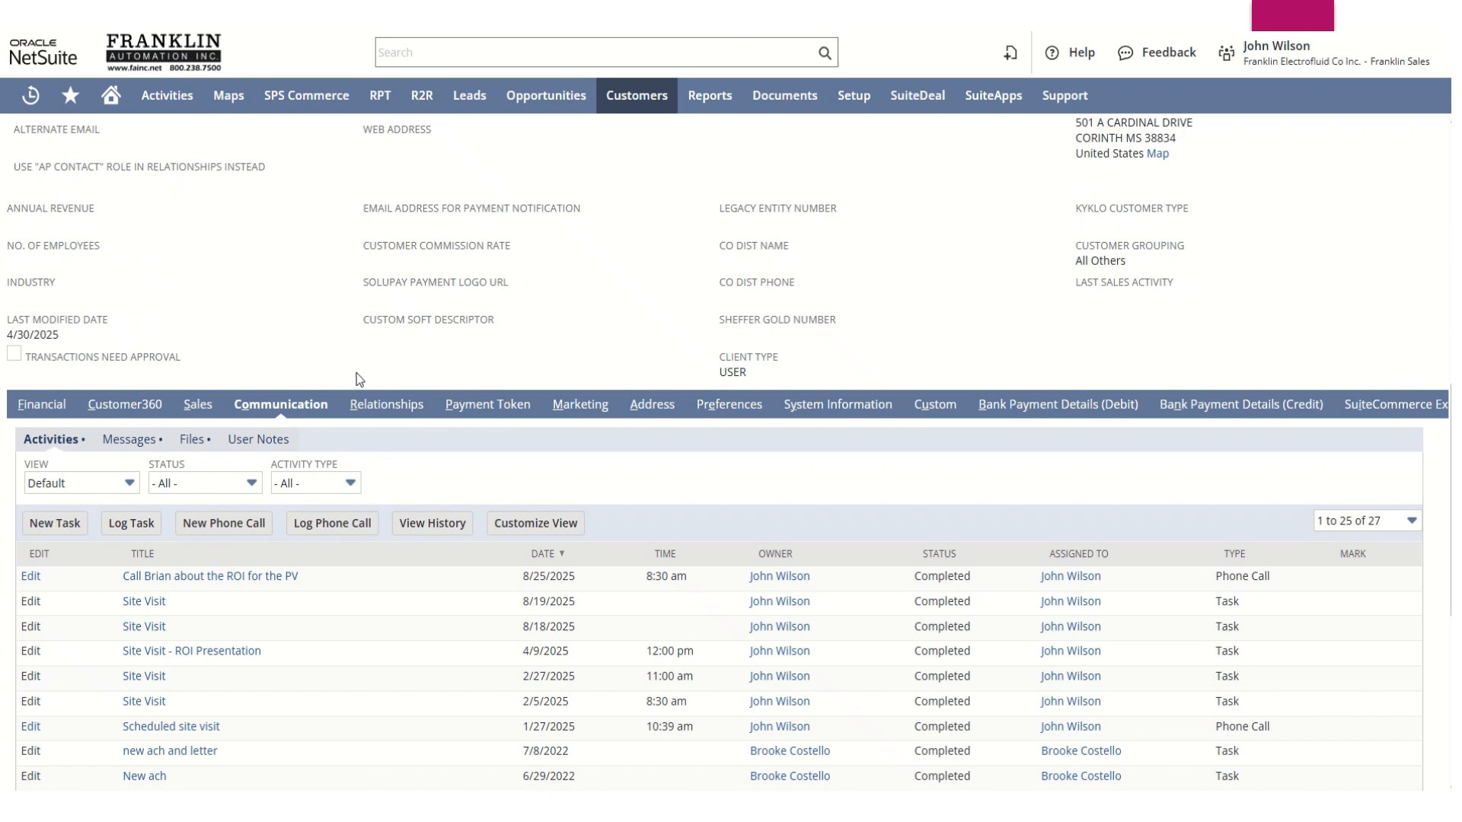
pyautogui.scroll(10, 272, 367)
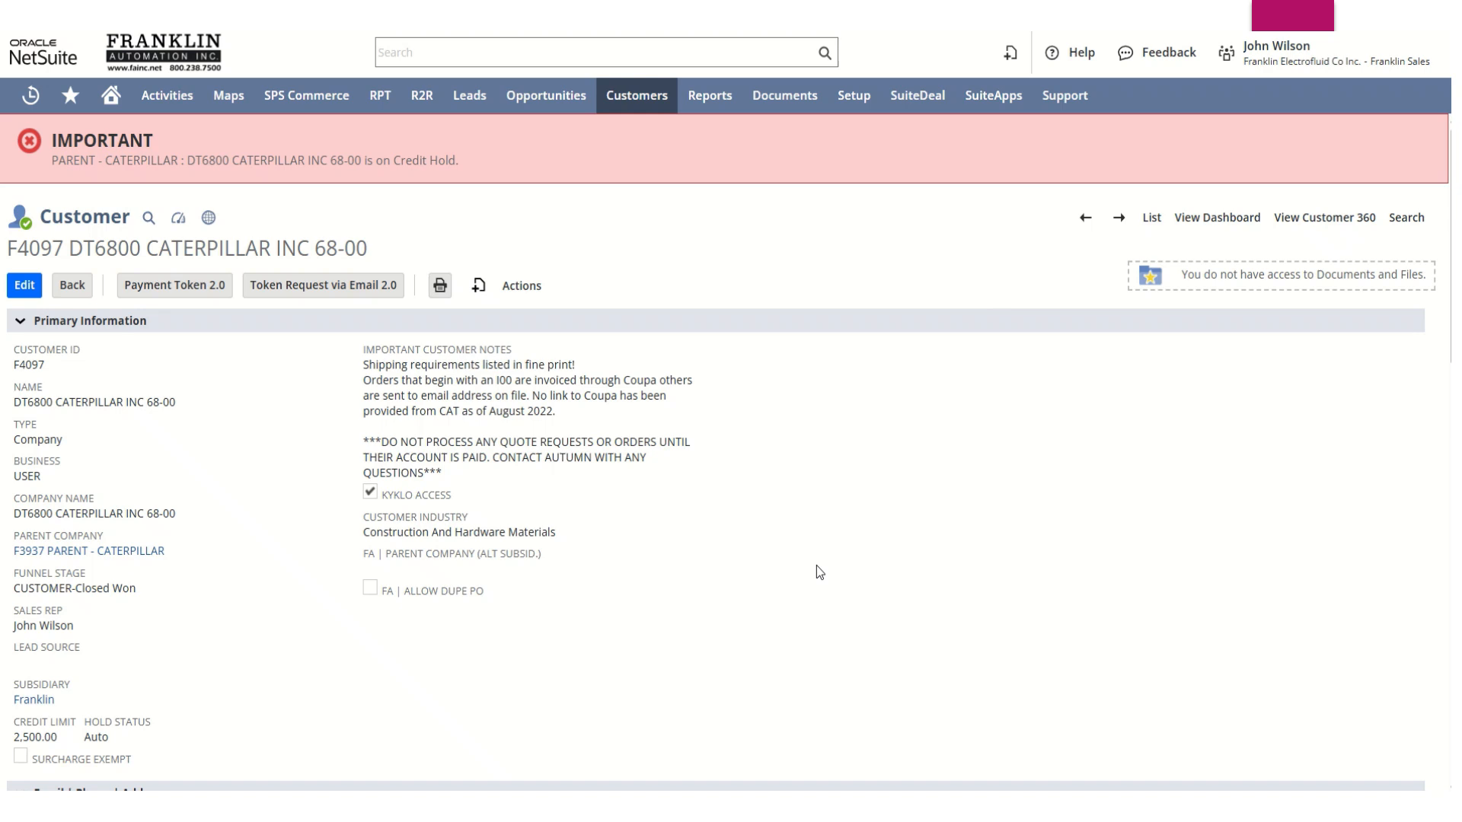
# Find the saved search "Call Report" and open its results.
pyautogui.click(531, 53)
pyautogui.write('call report')
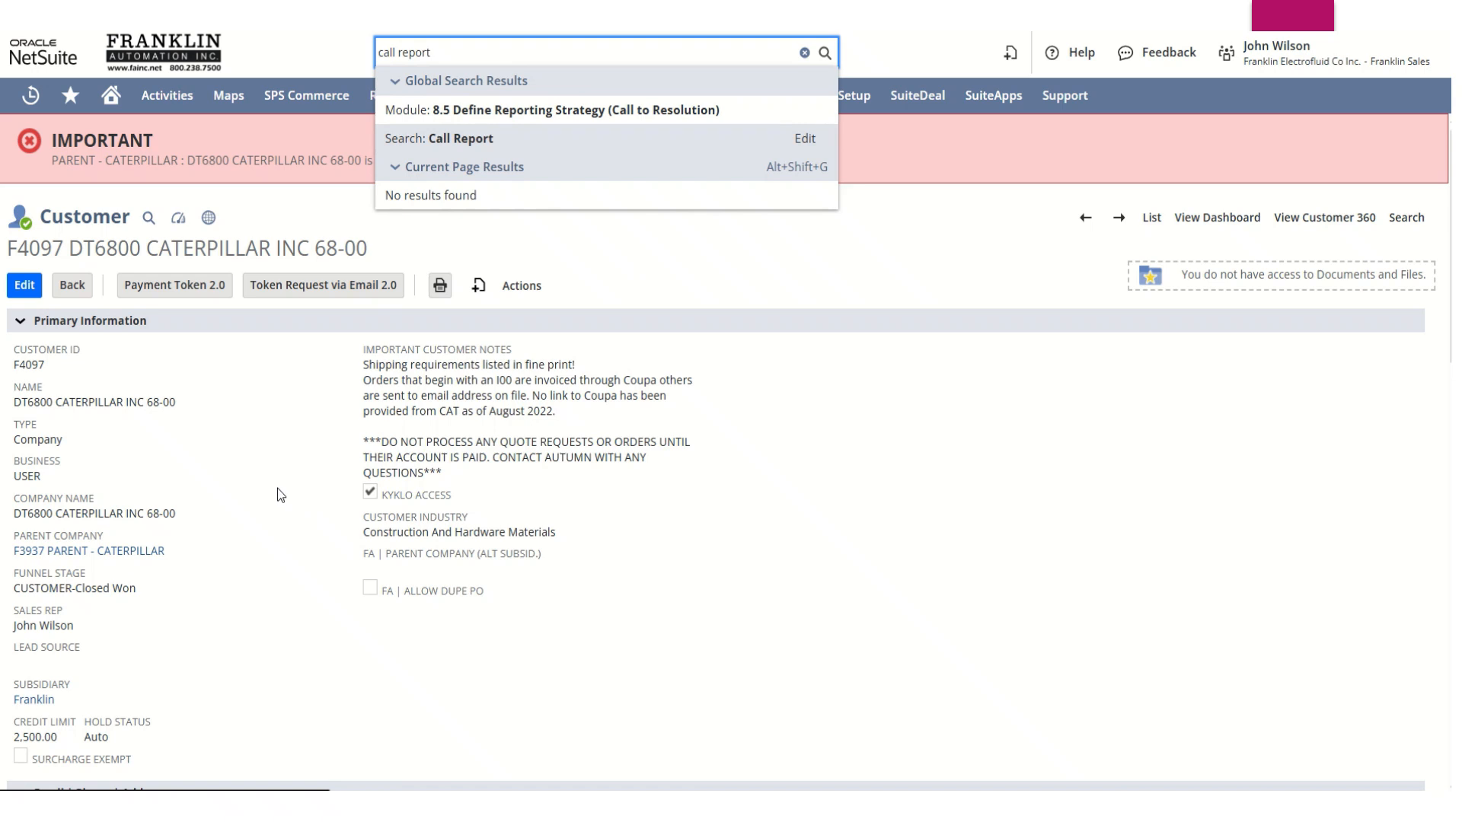
pyautogui.press('Return')
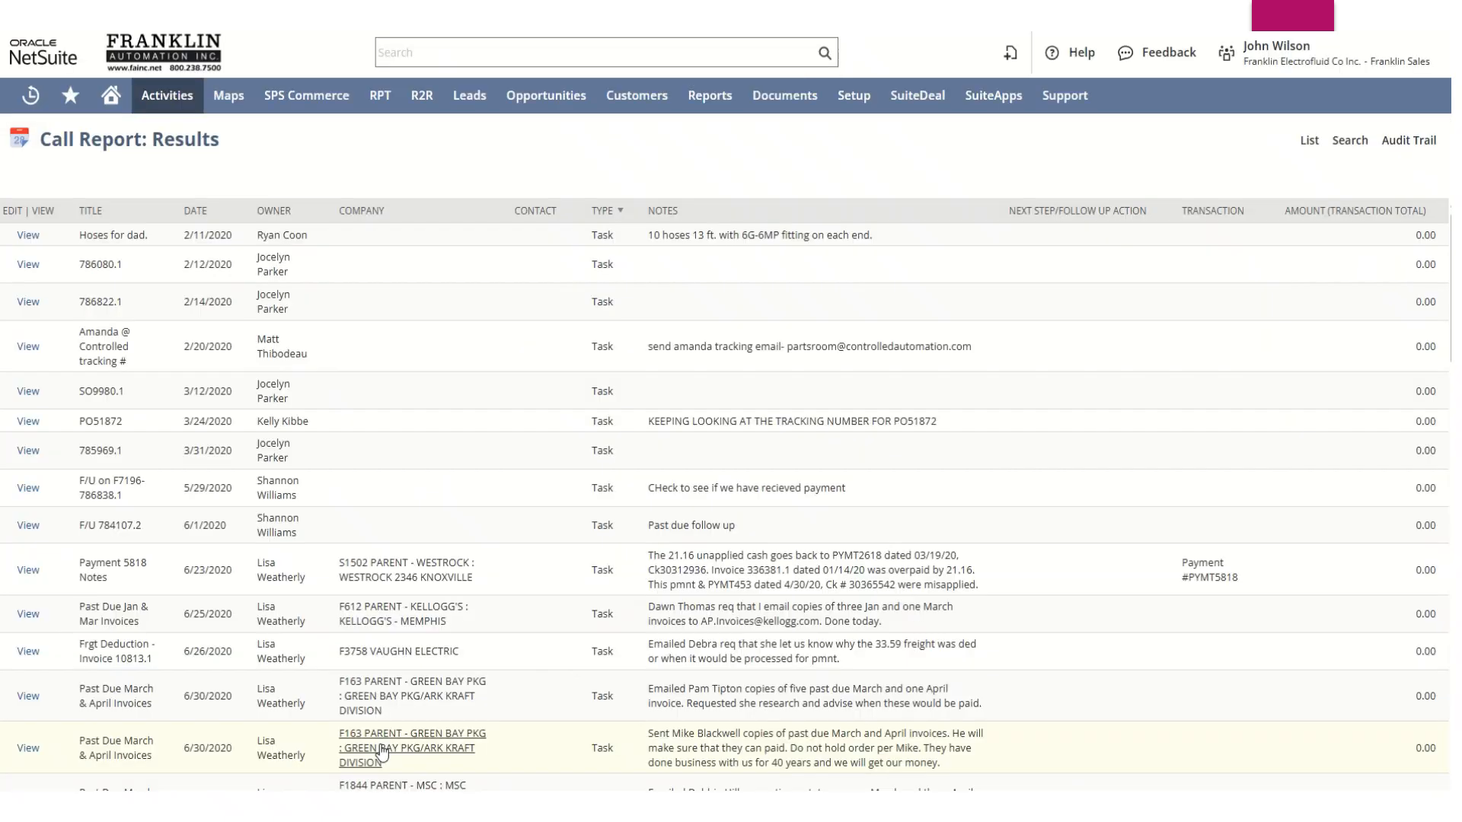
# Filter the Call Report by a completion date of "this week".
pyautogui.click(80, 335)
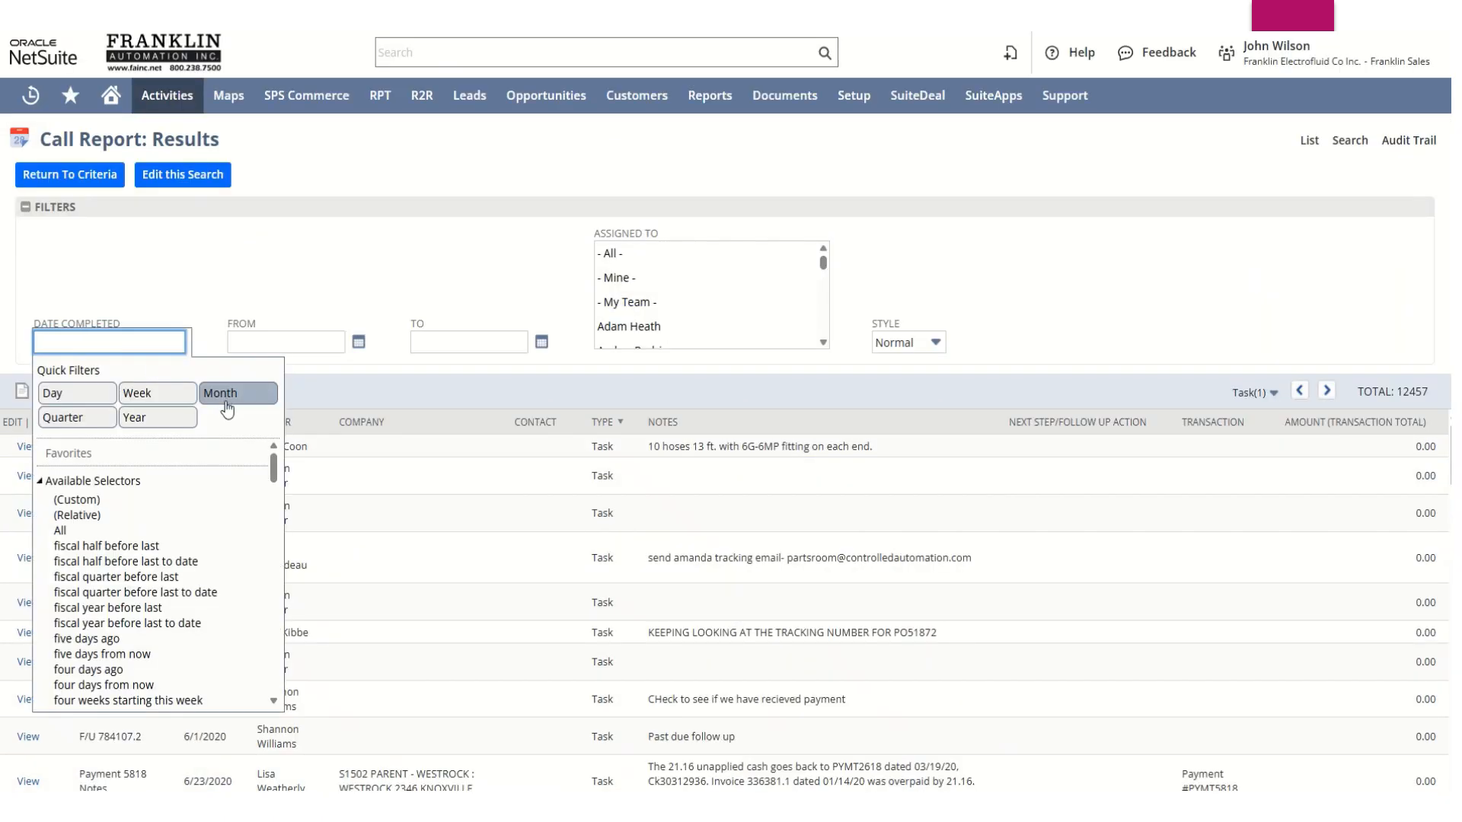
pyautogui.click(163, 395)
pyautogui.scroll(-2, 148, 623)
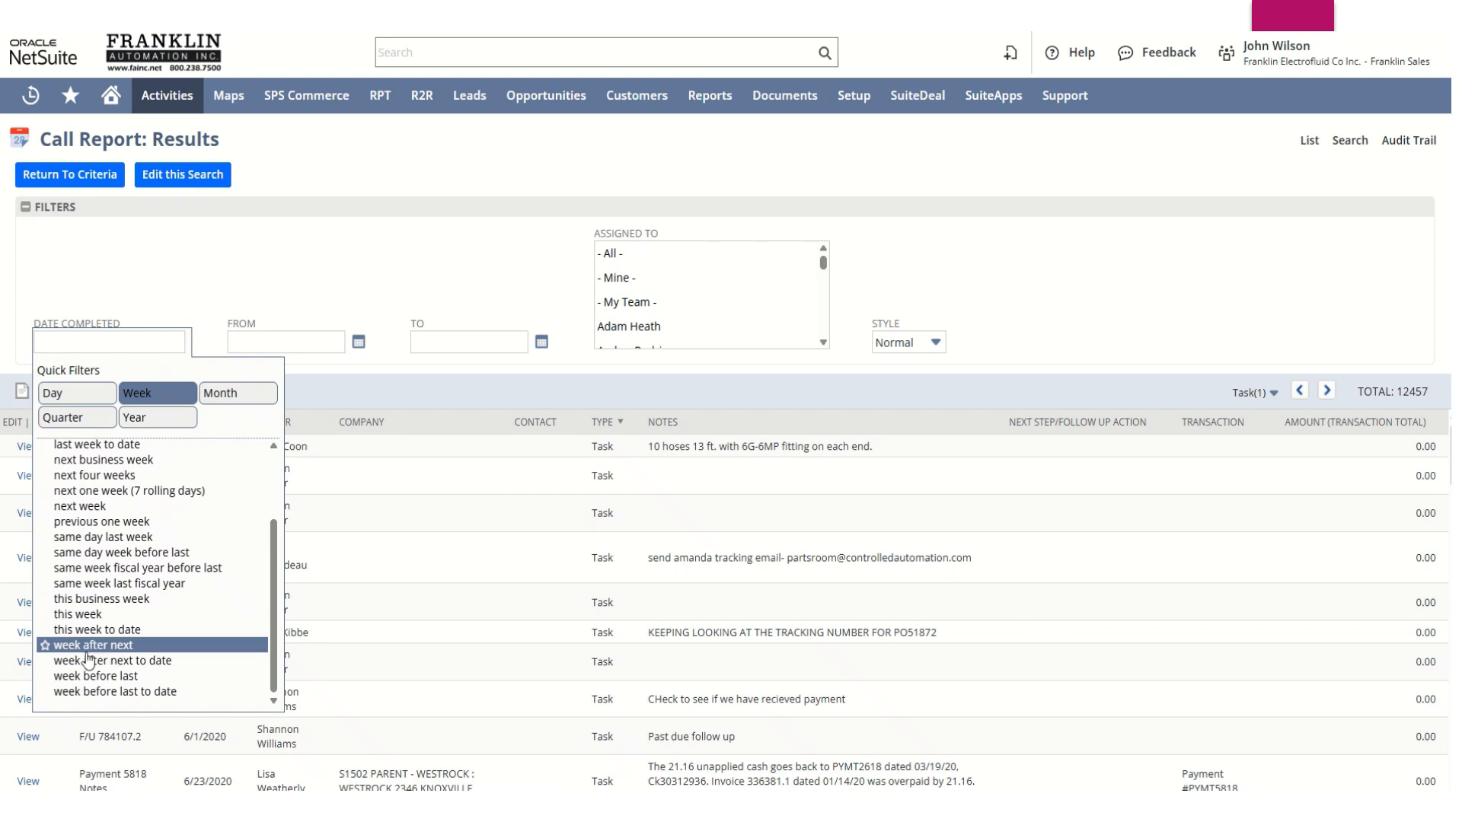
pyautogui.click(74, 615)
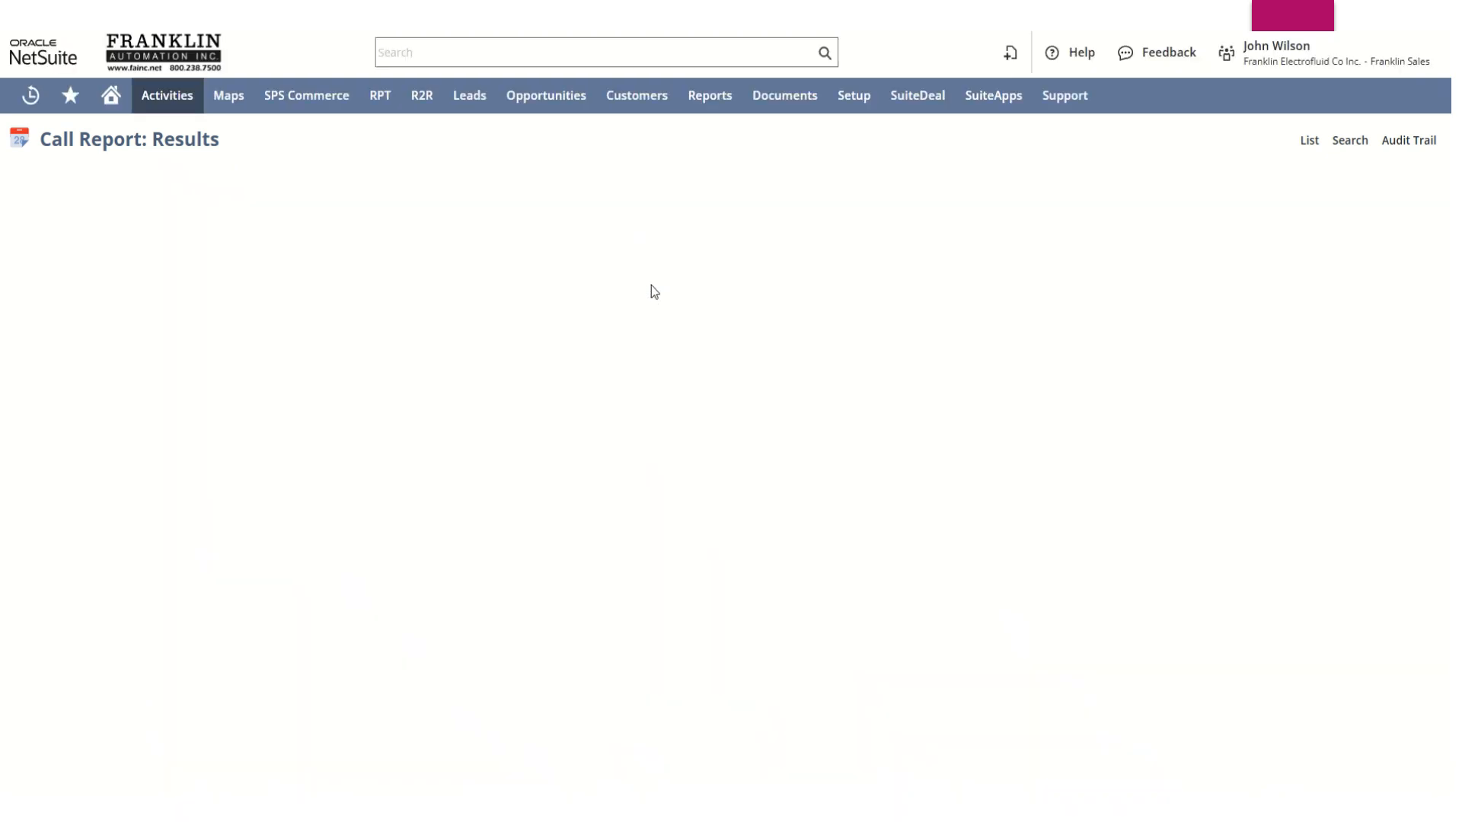
# Filter the Call Report to activities assigned to the signed-in sales rep.
pyautogui.moveTo(823, 271); pyautogui.dragTo(823, 281)
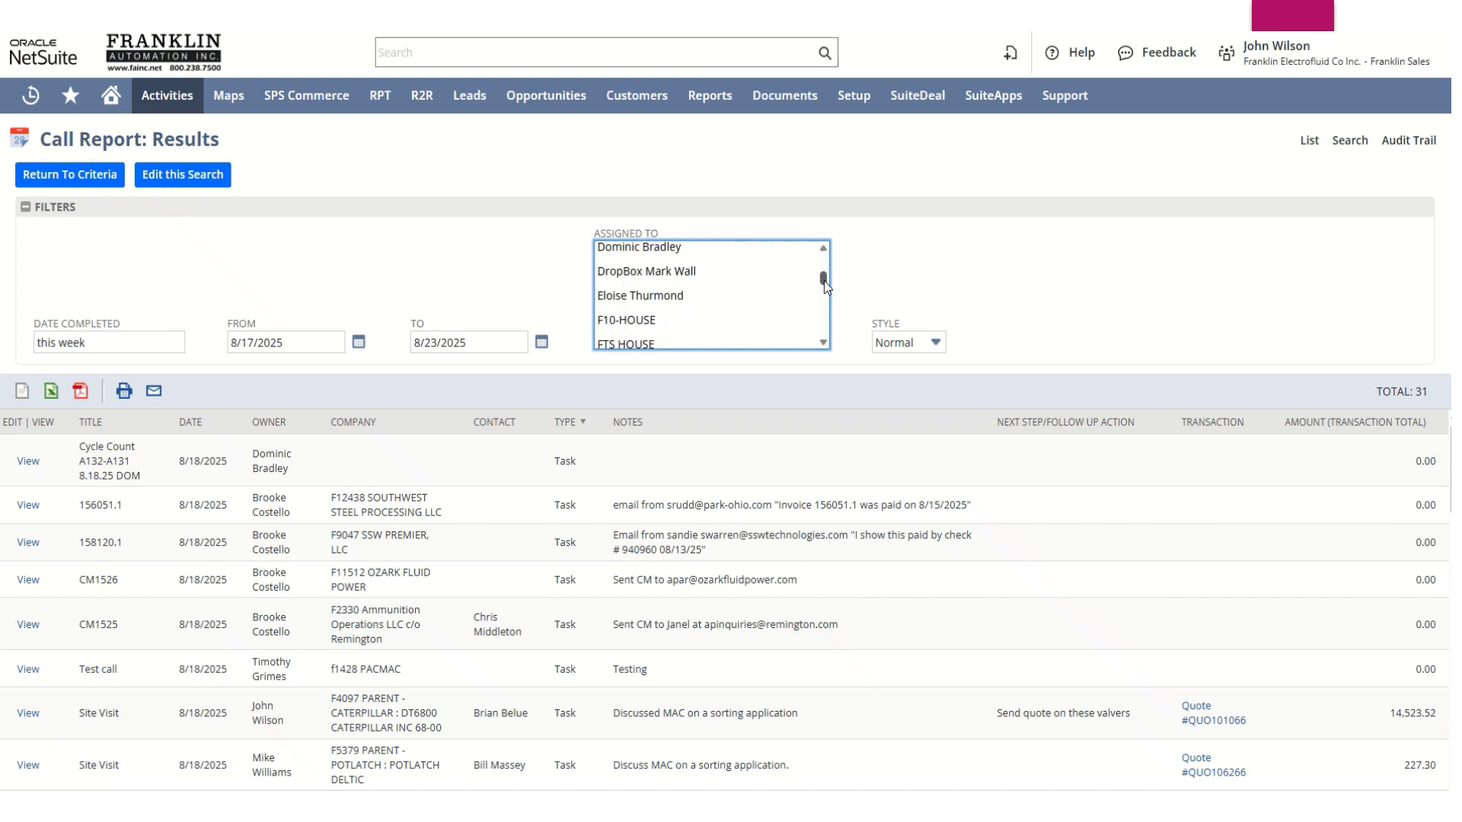
pyautogui.scroll(-4, 637, 325)
pyautogui.scroll(3, 632, 318)
pyautogui.scroll(-2, 626, 304)
pyautogui.click(622, 263)
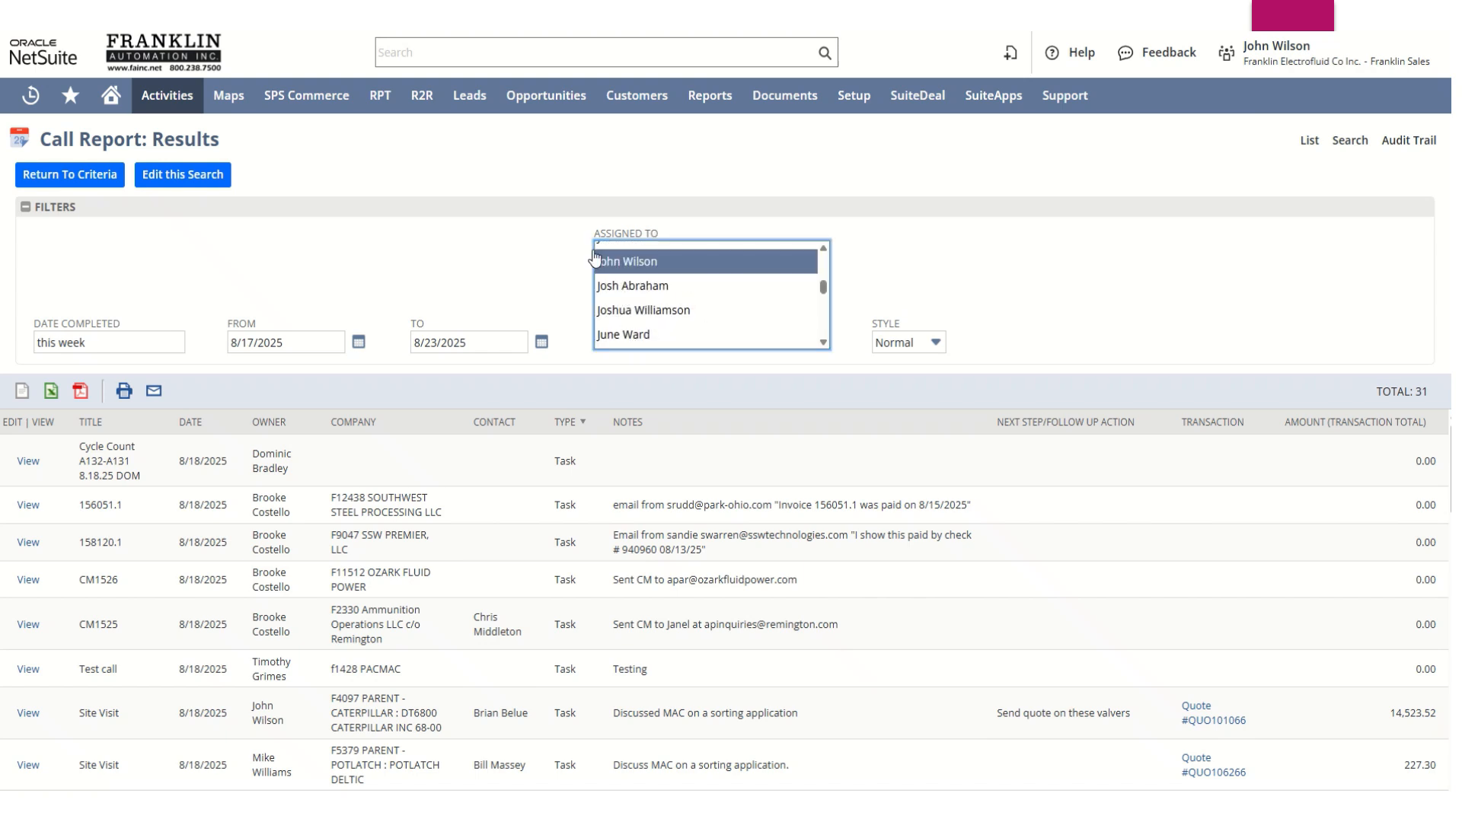
pyautogui.press('Tab')
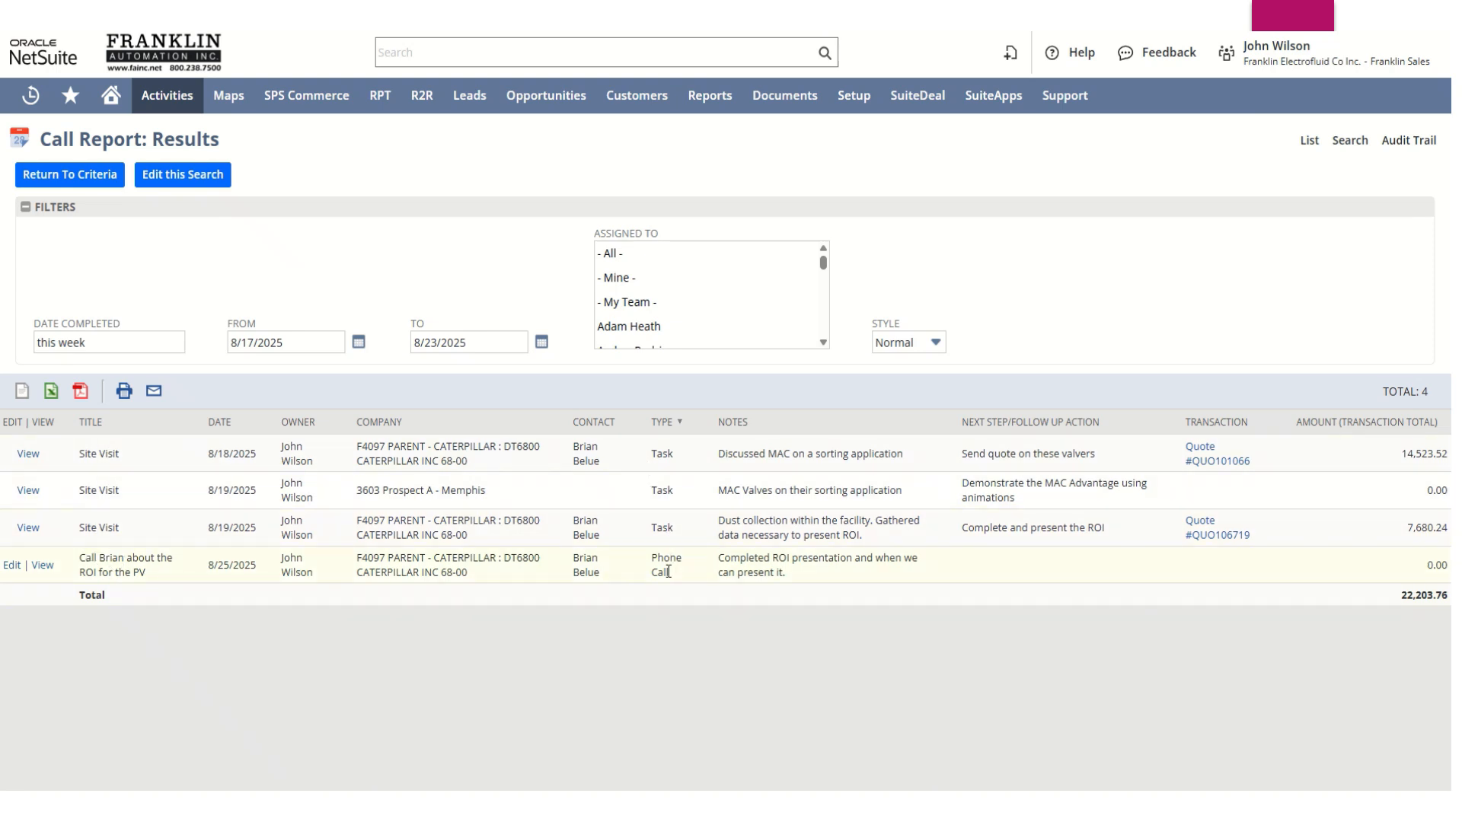
# Check the total transaction amount in the filtered Call Report and return to the home dashboard.
pyautogui.moveTo(446, 460)
pyautogui.moveTo(1401, 597); pyautogui.dragTo(1444, 594)
pyautogui.click(1355, 617)
pyautogui.click(112, 94)
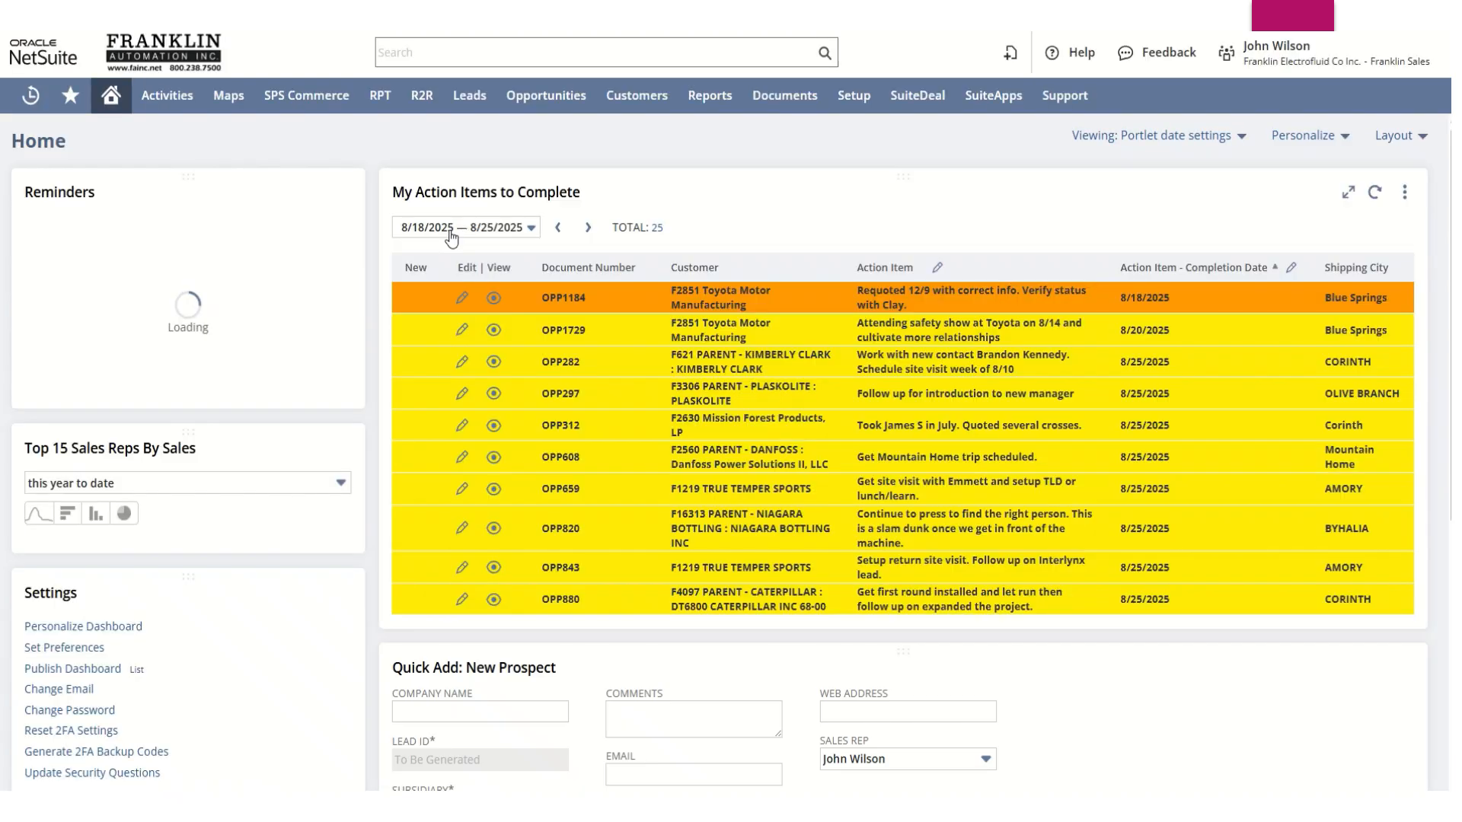